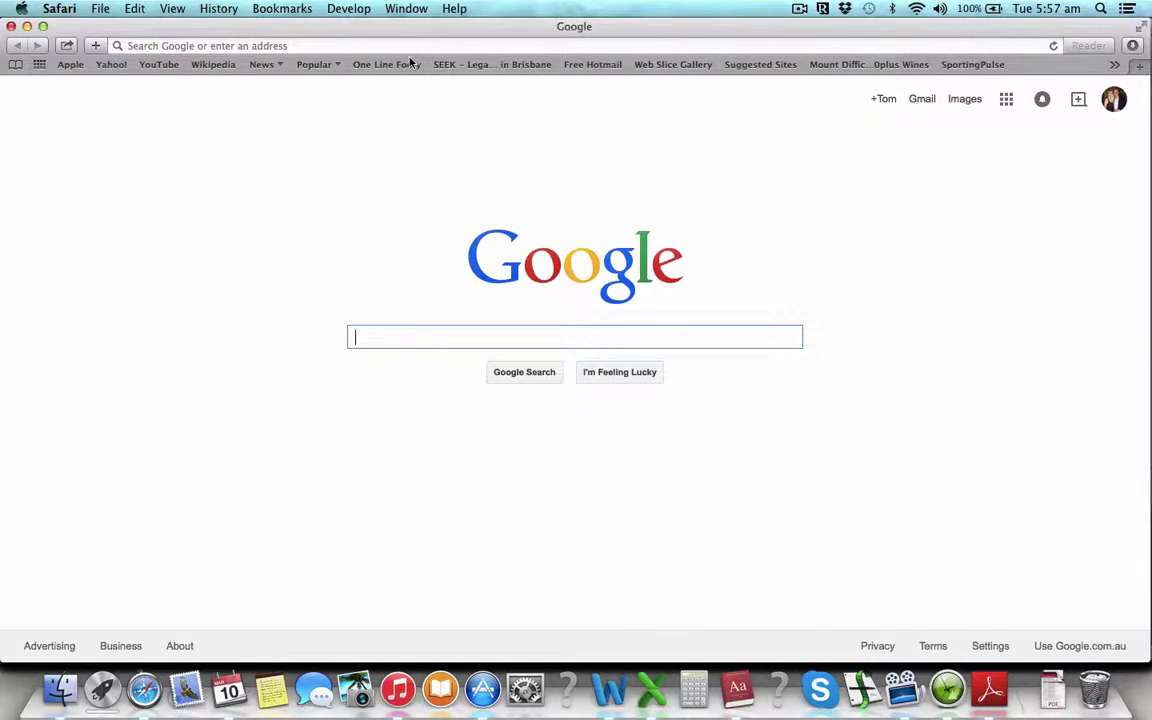
# Open the GoDaddy website at godaddy.com.
pyautogui.click(407, 45)
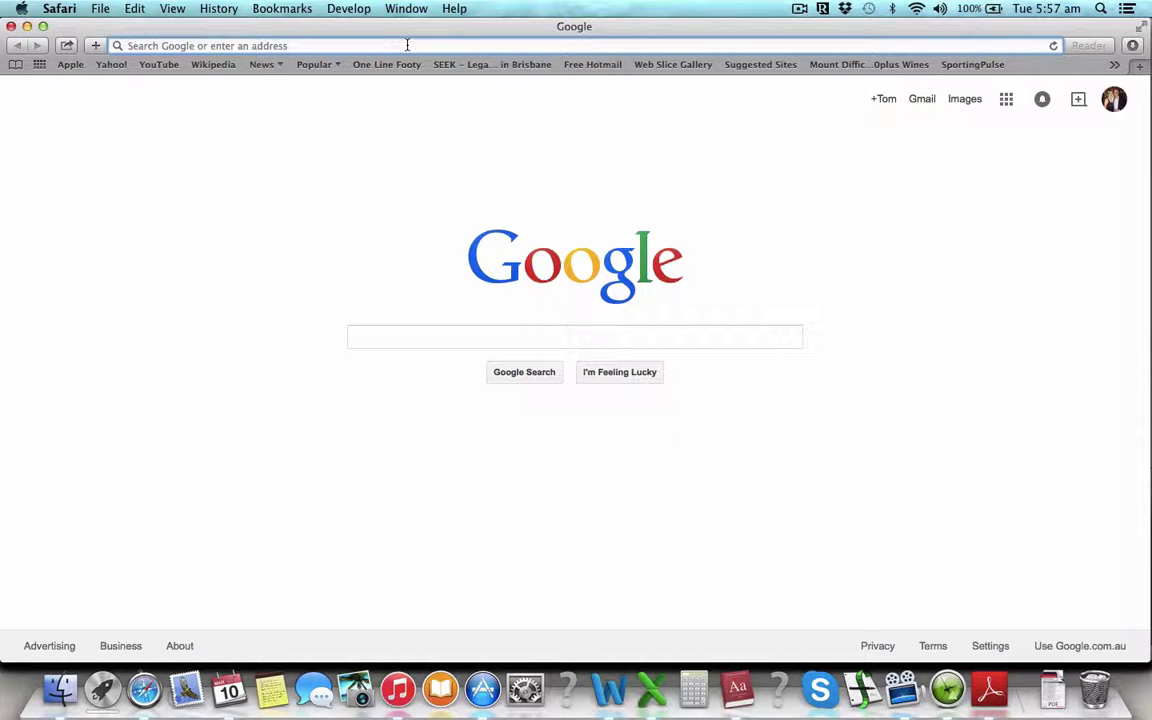
pyautogui.write('godaddy.com')
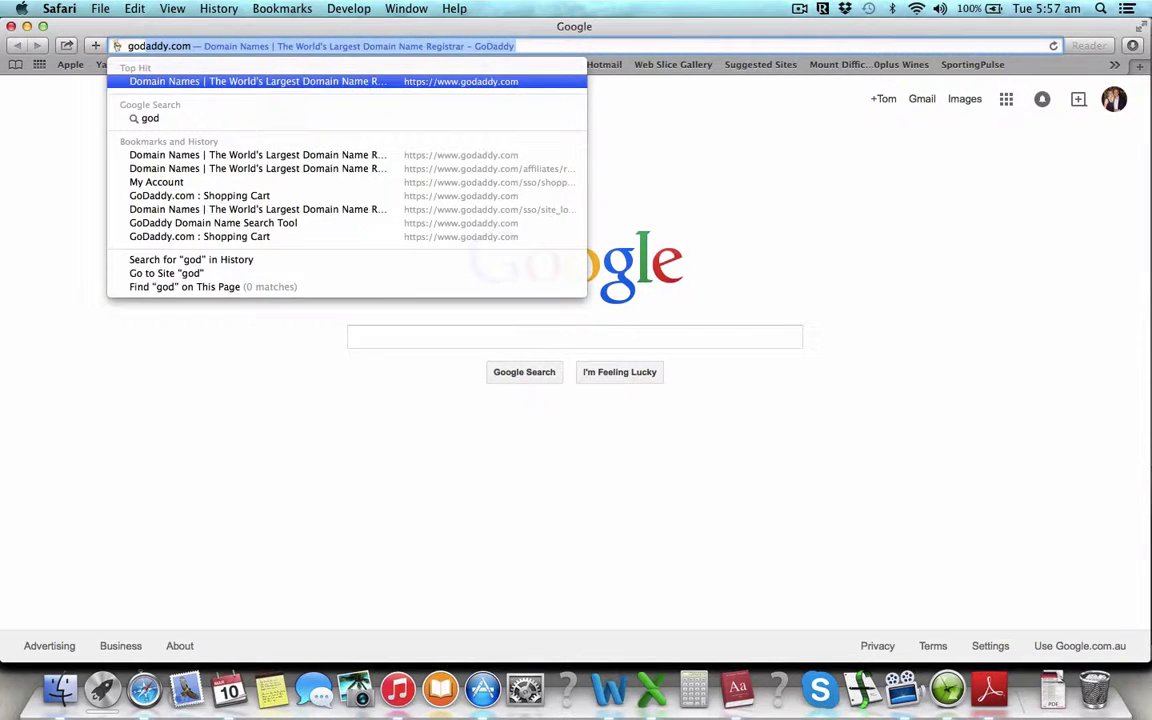
pyautogui.press('Return')
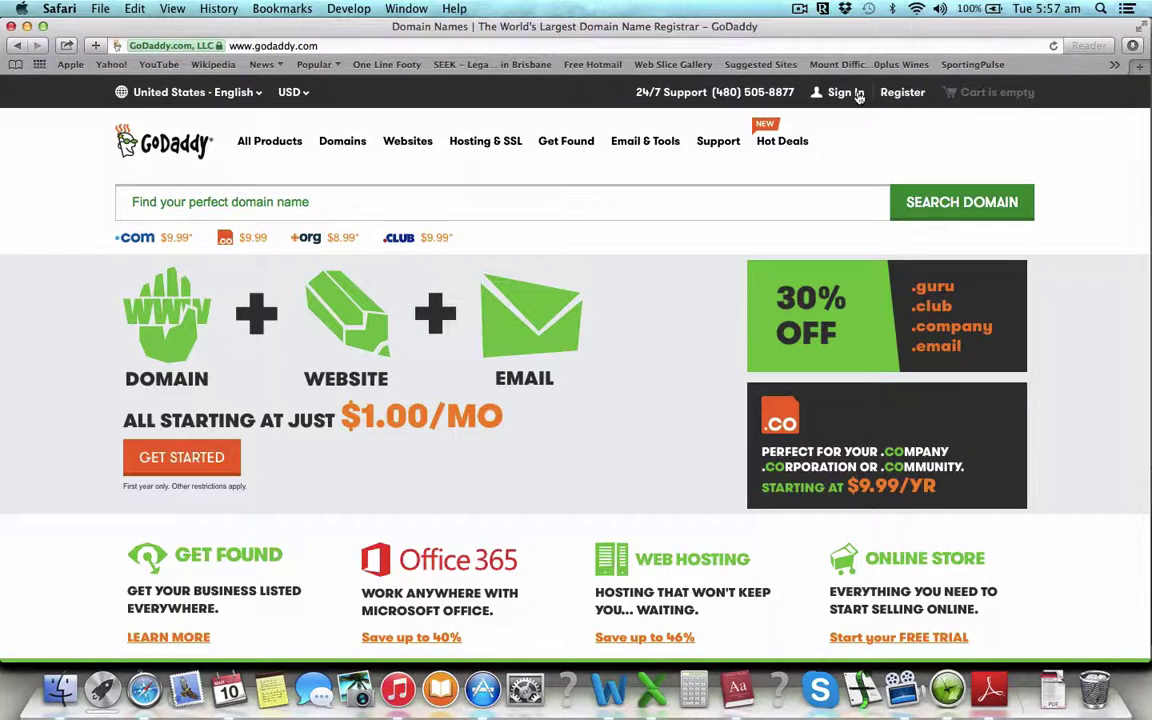
pyautogui.click(754, 200)
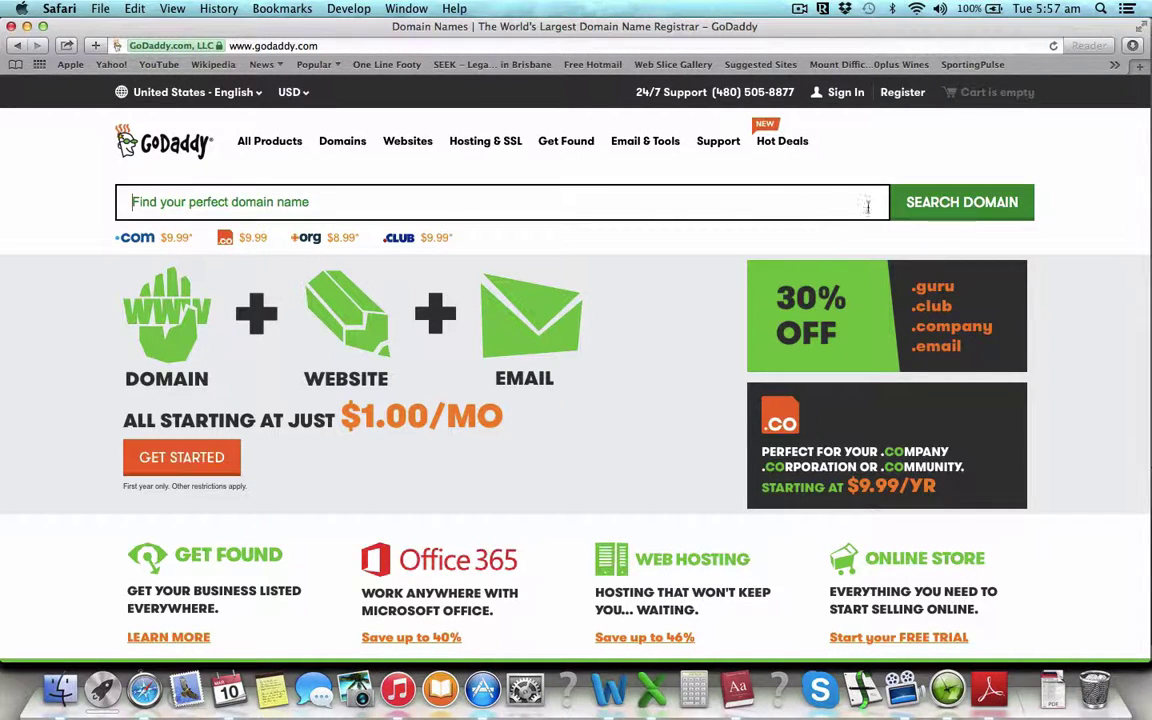
# Search Google for "instant domain search" in a new tab and open instantdomainsearch.com there.
pyautogui.press('super+t')
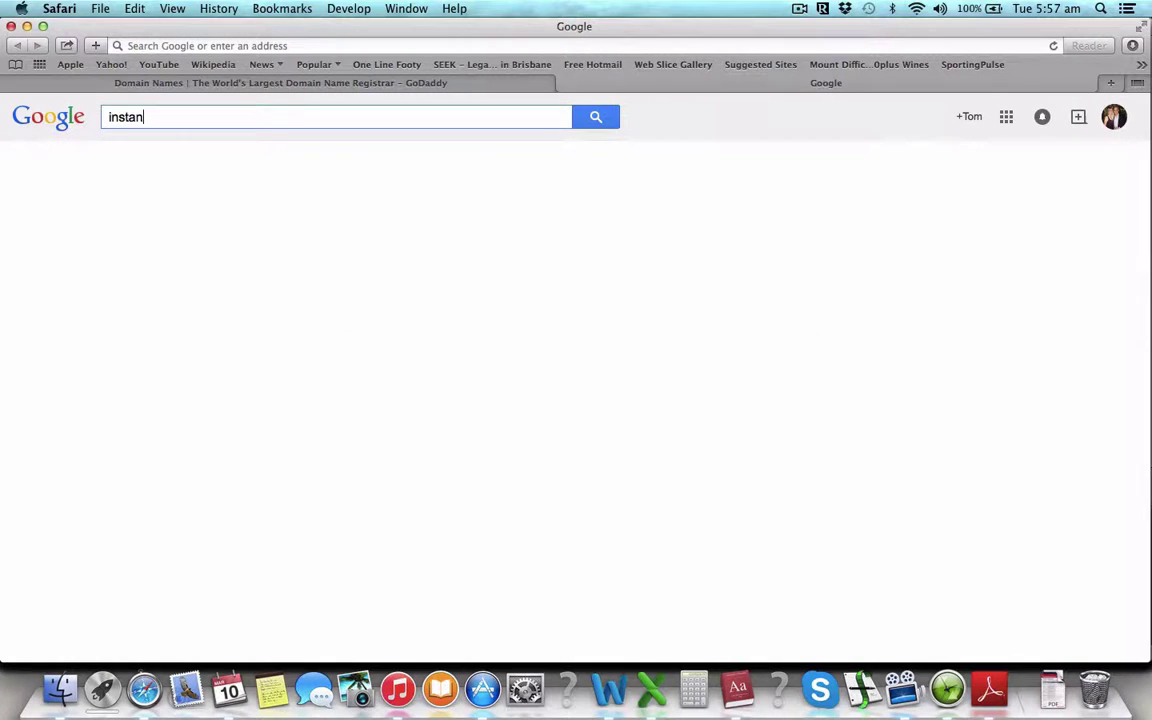
pyautogui.write('ain search')
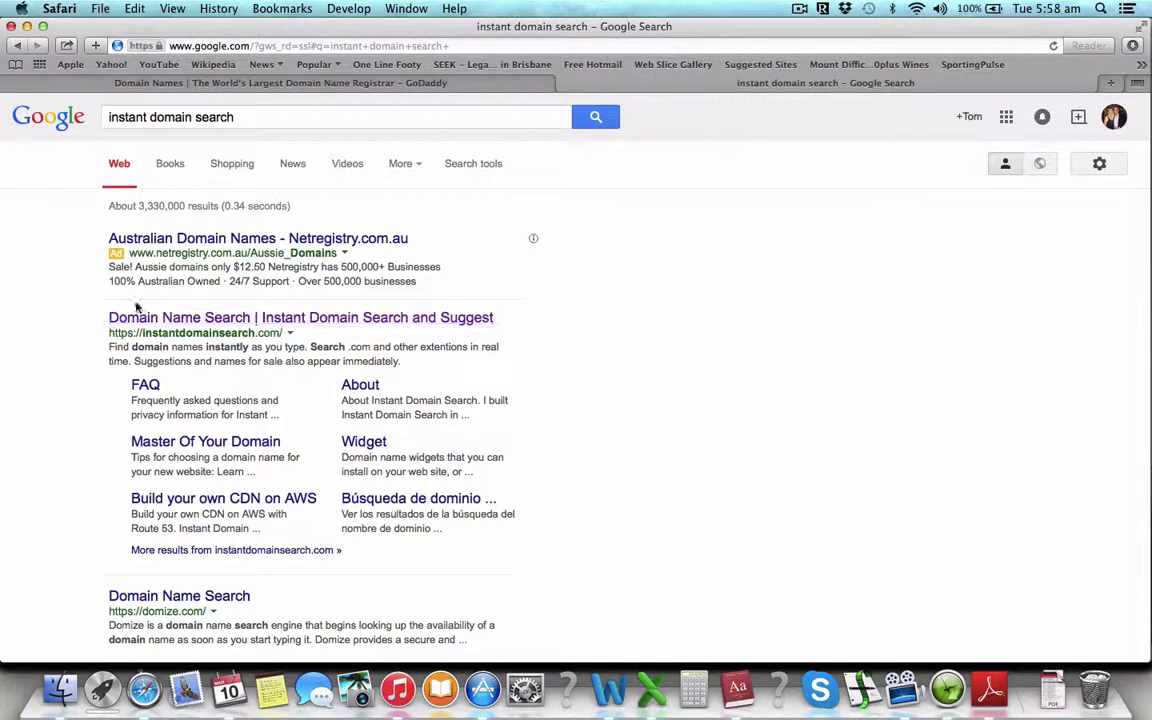
pyautogui.press('cmd+l')
pyautogui.write('instantdomainsearch.com')
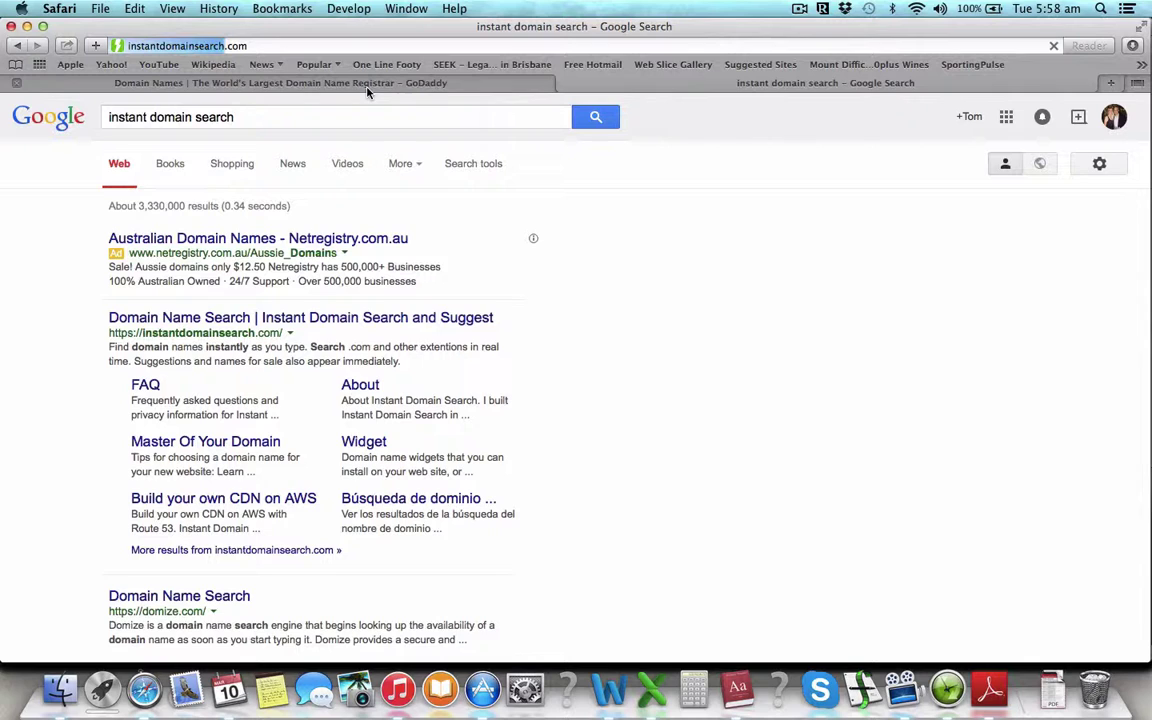
pyautogui.press('Return')
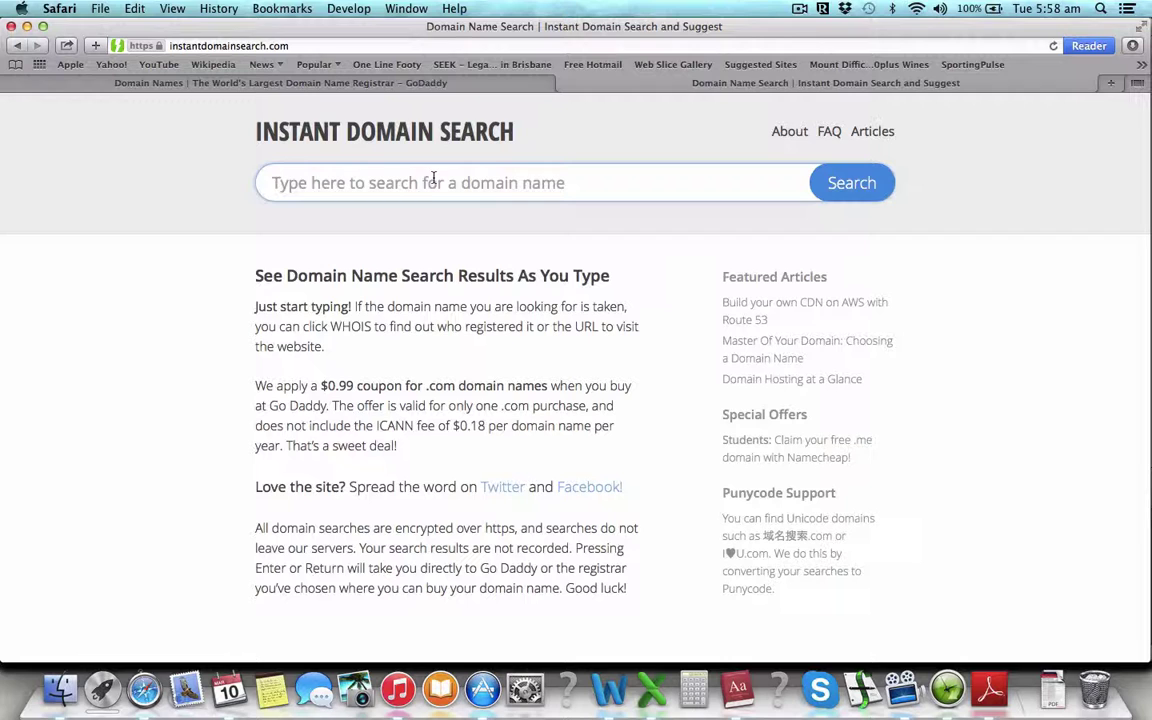
# Check the availability of the domain names "dogsandcats" and "dogsandfunnycats" on Instant Domain Search.
pyautogui.write('d')
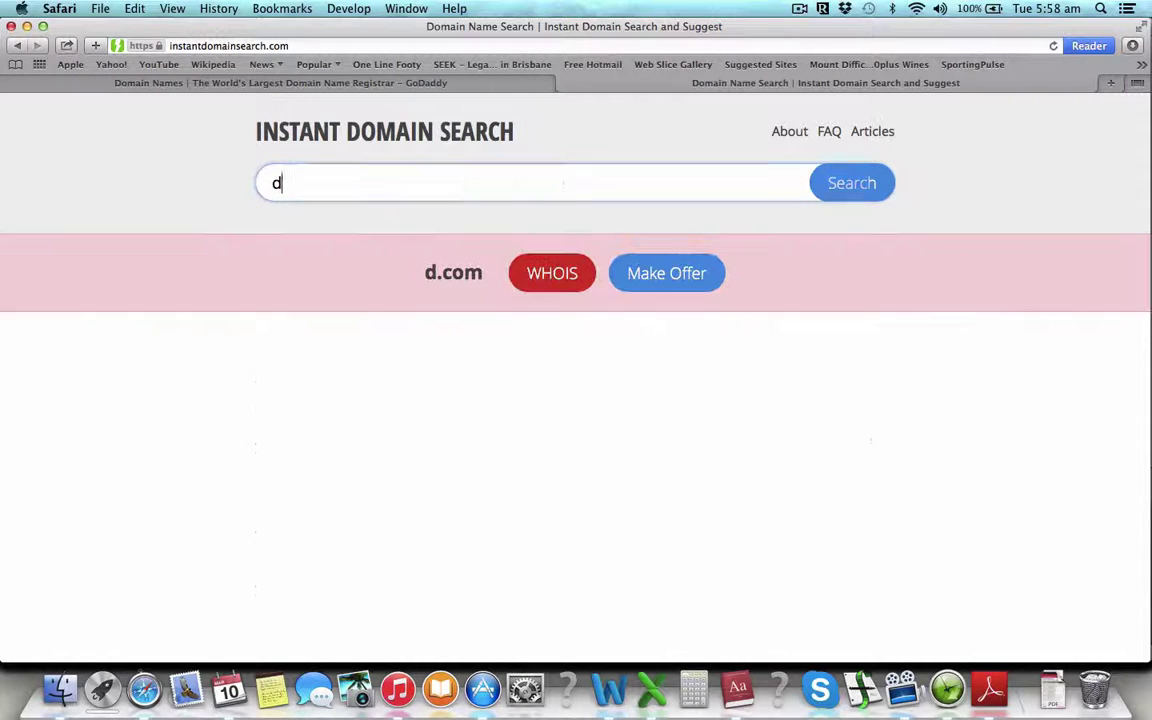
pyautogui.write('ogsandcats')
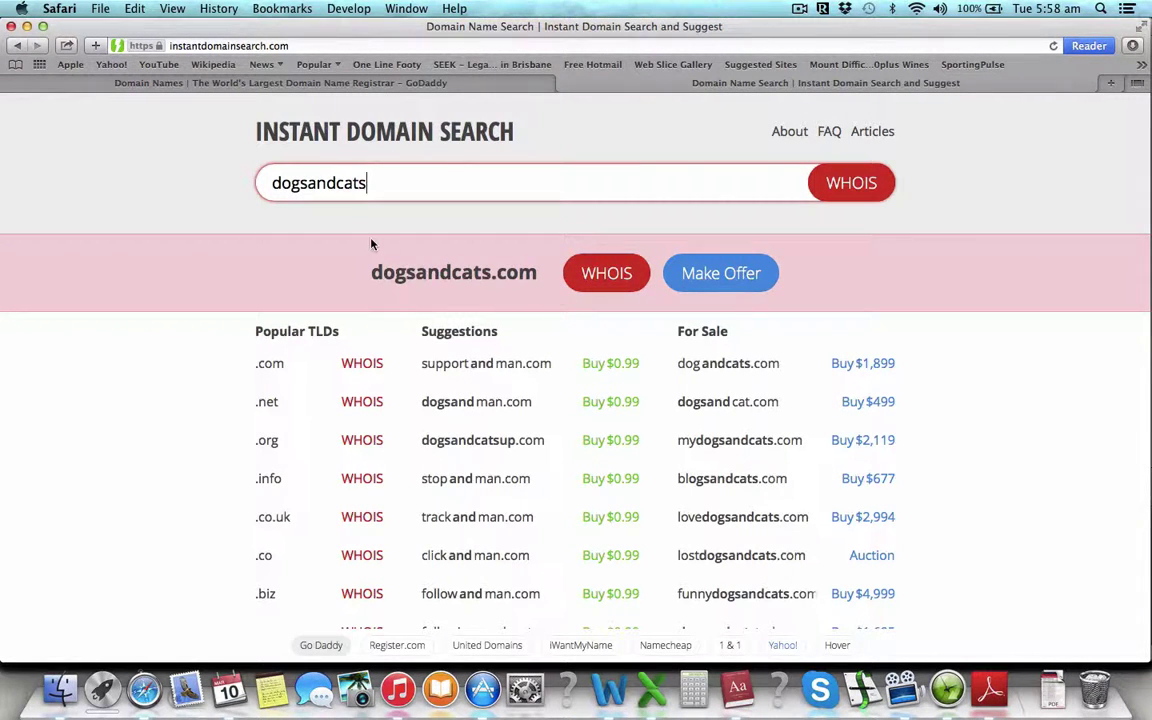
pyautogui.click(340, 183)
pyautogui.write('funny')
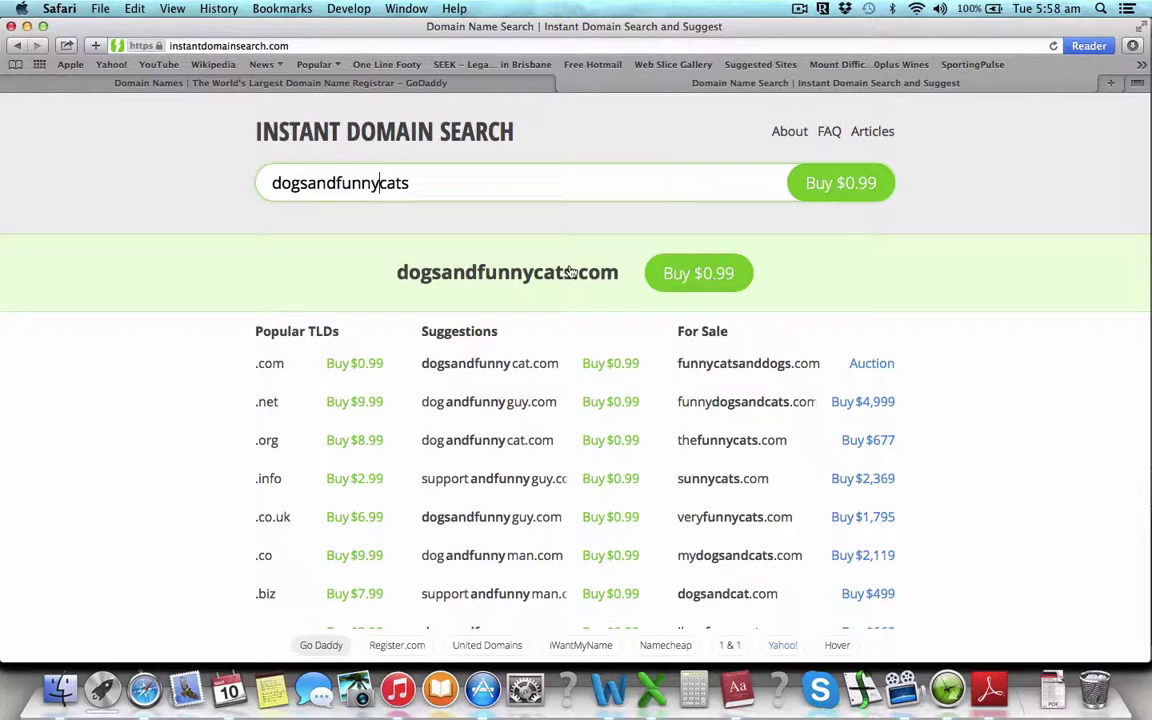
# Search GoDaddy for the domain name "dogsandcats".
pyautogui.click(495, 84)
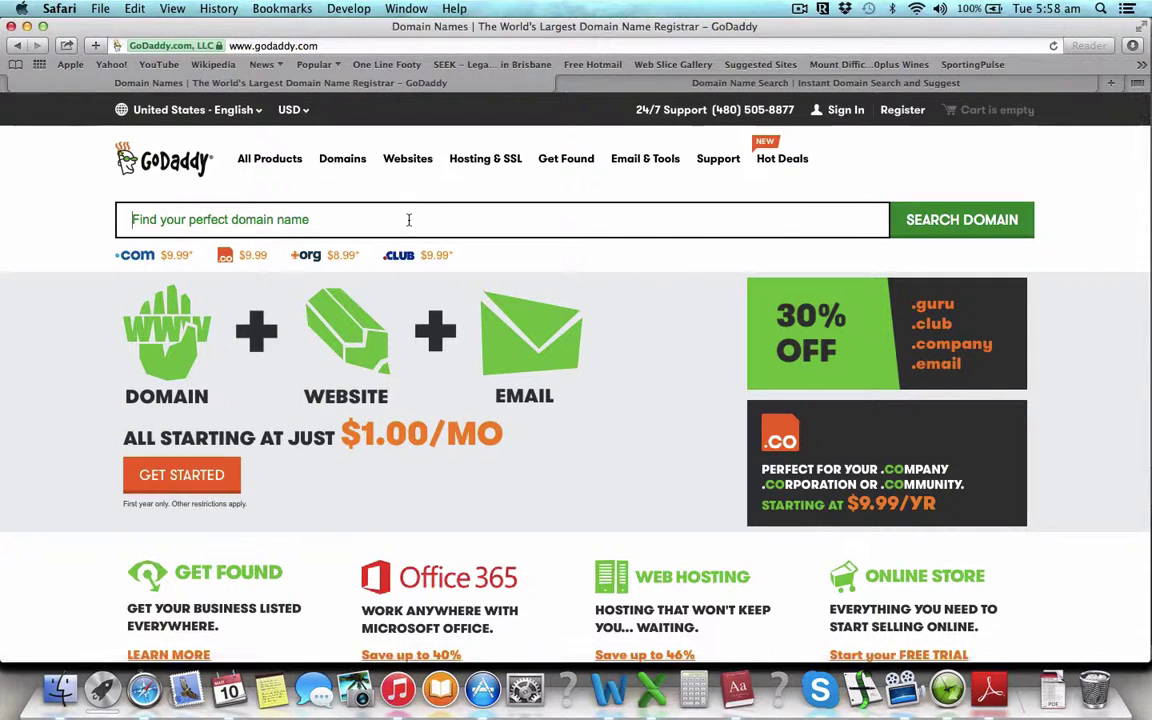
pyautogui.write('dogsandcats')
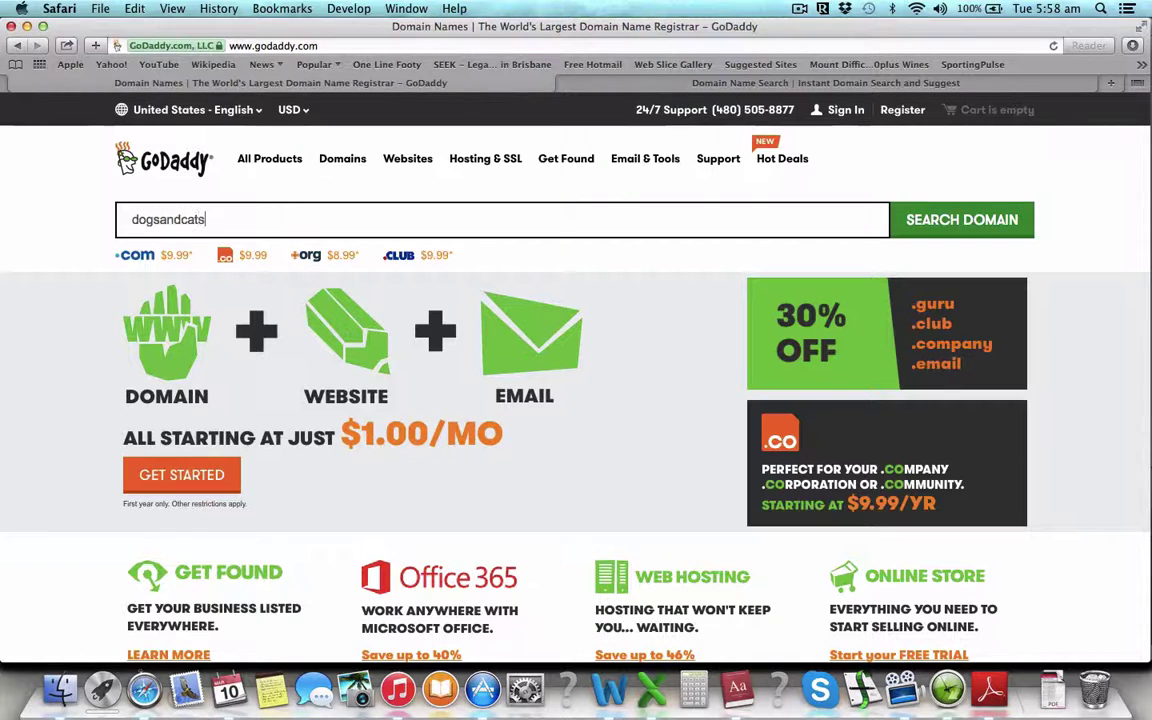
pyautogui.press('Return')
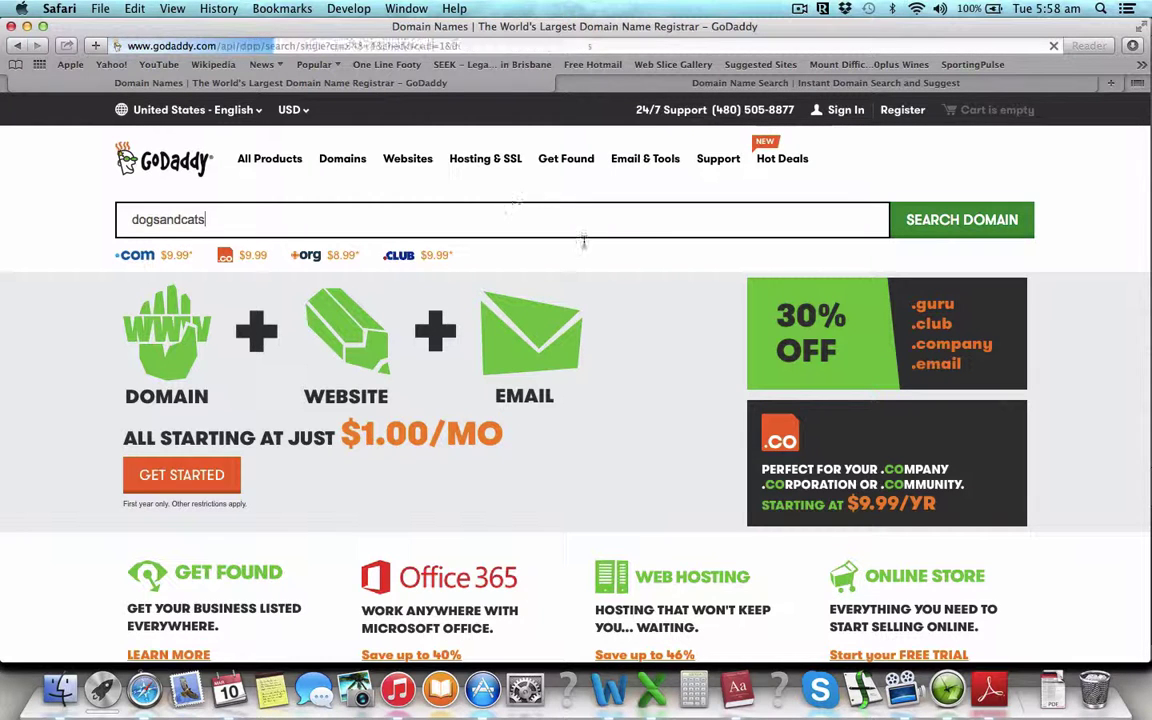
# Replace the name on Instant Domain Search with "helpmebuyadog" to check its availability.
pyautogui.click(653, 84)
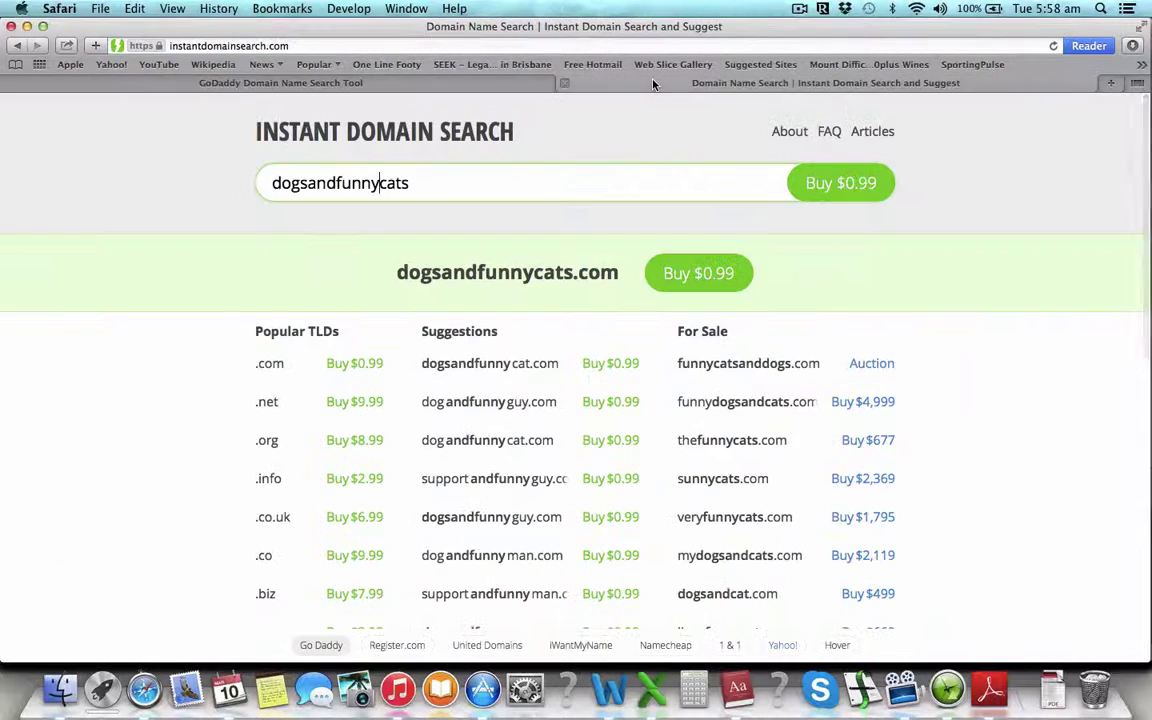
pyautogui.moveTo(412, 182); pyautogui.dragTo(61, 174)
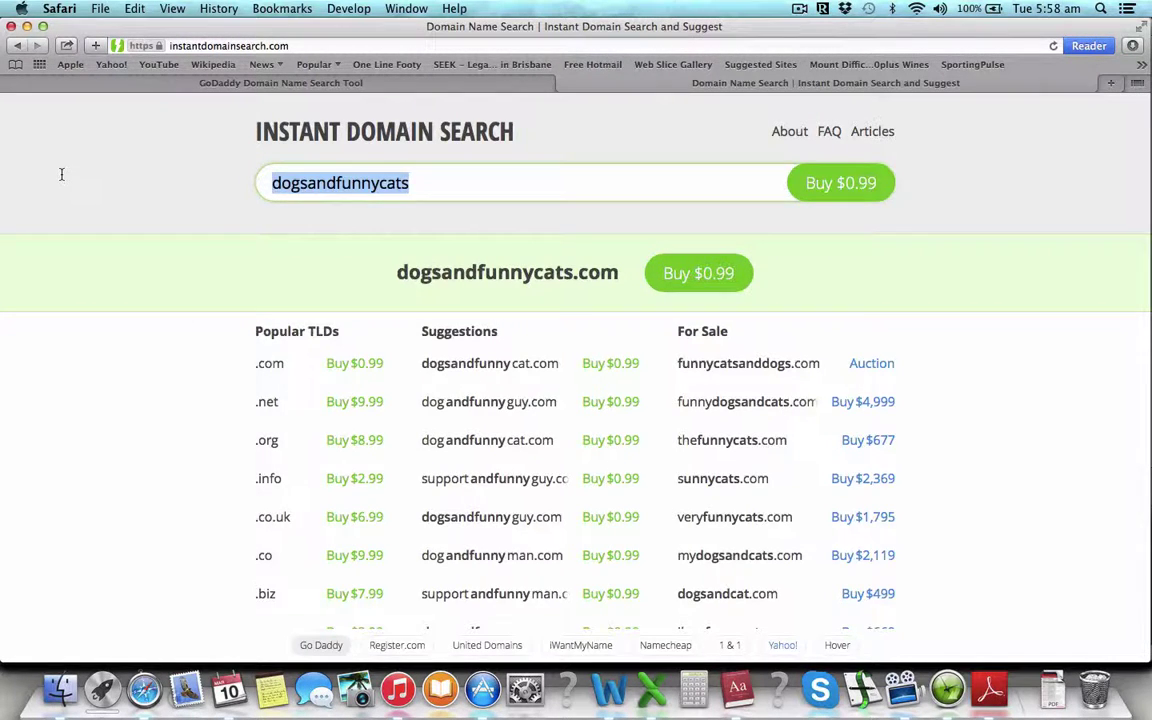
pyautogui.write('helpme')
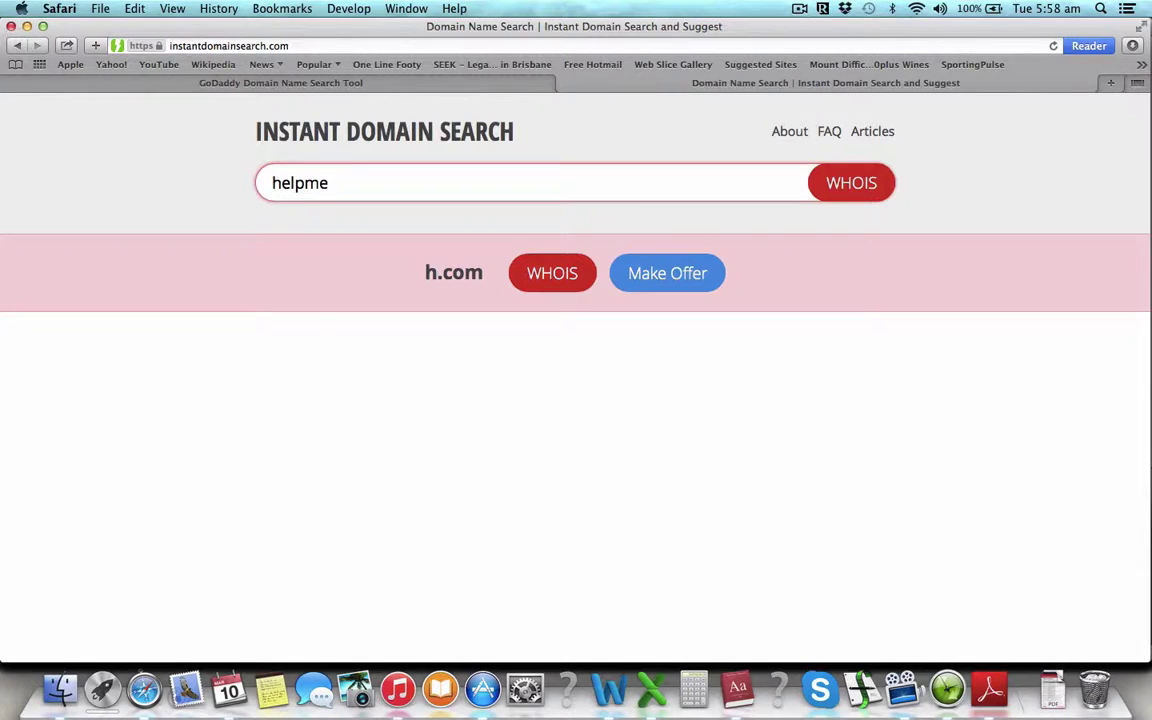
pyautogui.write('buyadog')
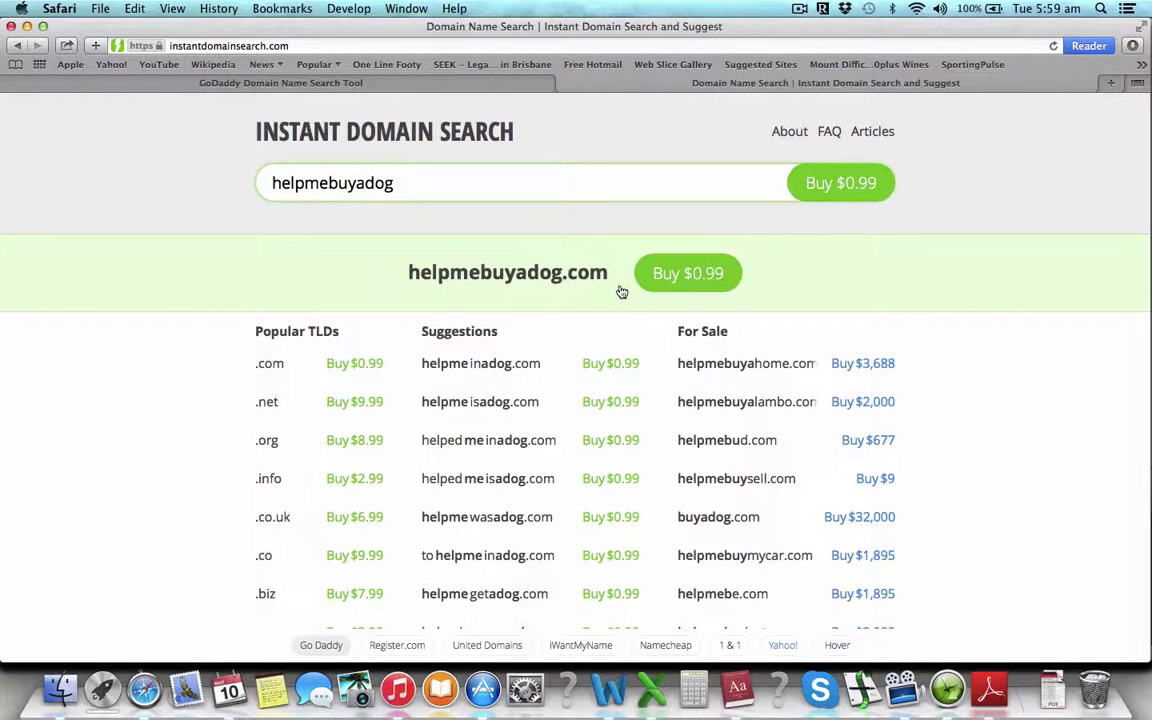
# Return to the GoDaddy home page and clear the domain name from its search field.
pyautogui.click(484, 82)
pyautogui.click(697, 84)
pyautogui.click(327, 80)
pyautogui.click(17, 45)
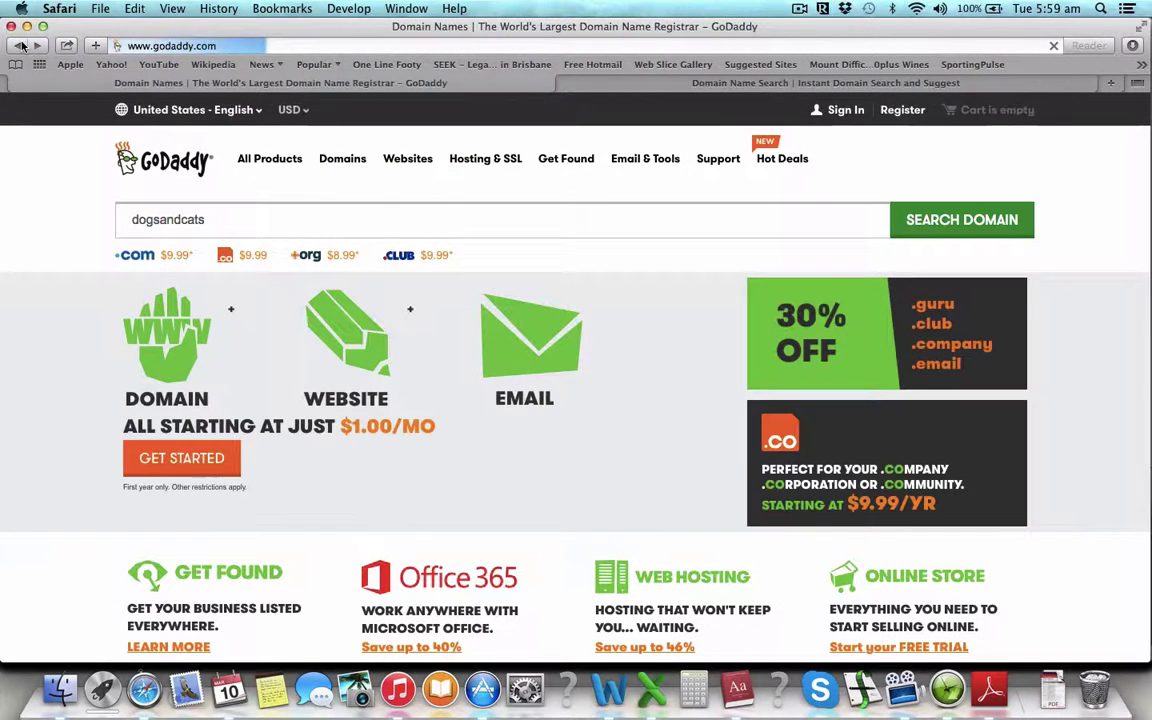
pyautogui.doubleClick(189, 220)
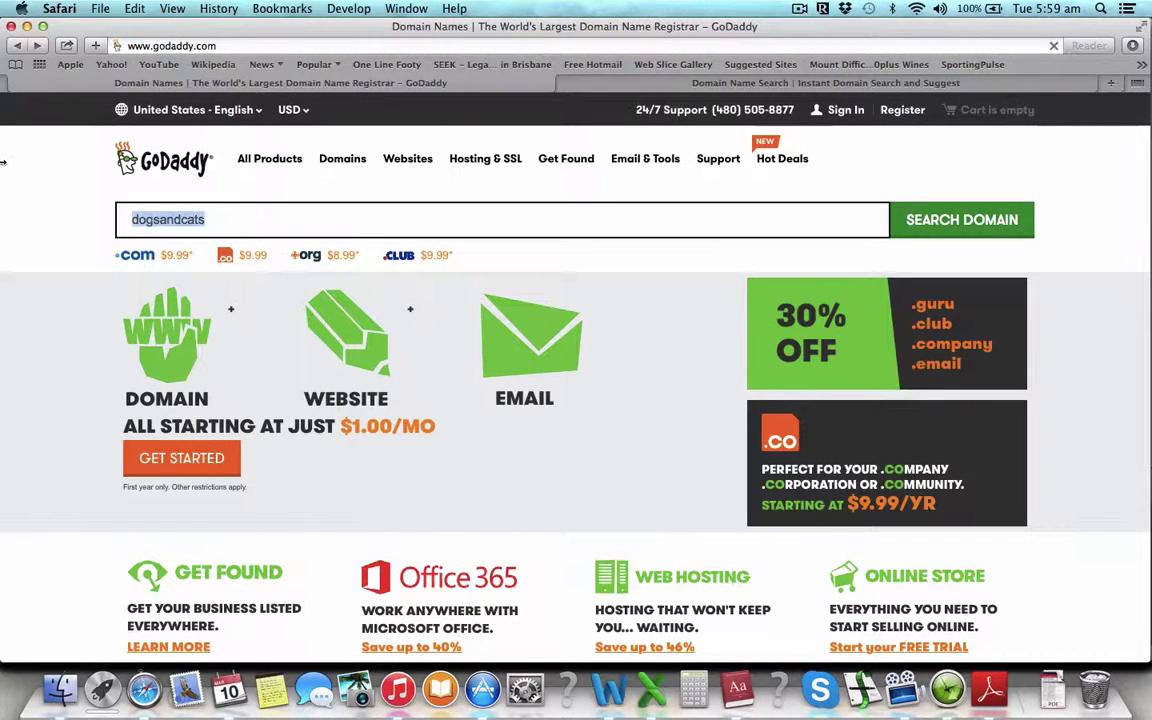
pyautogui.press('BackSpace')
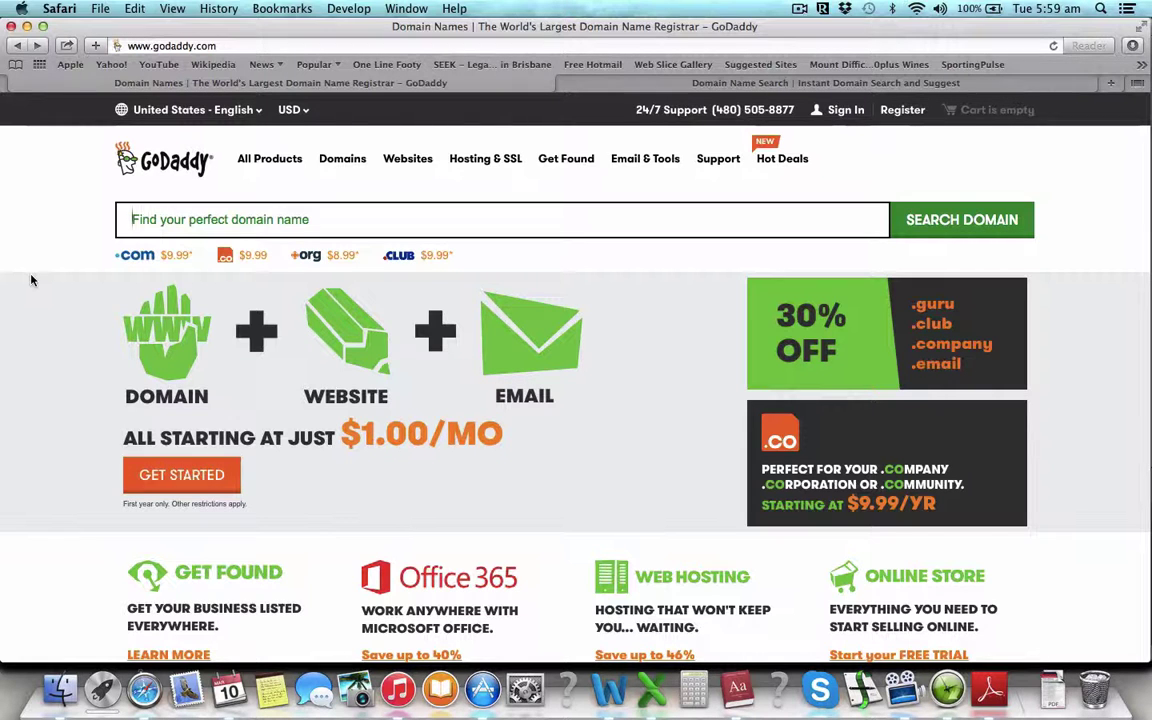
# Open the rhyming dictionary rhymezone.com in a new tab.
pyautogui.scroll(2, 36, 301)
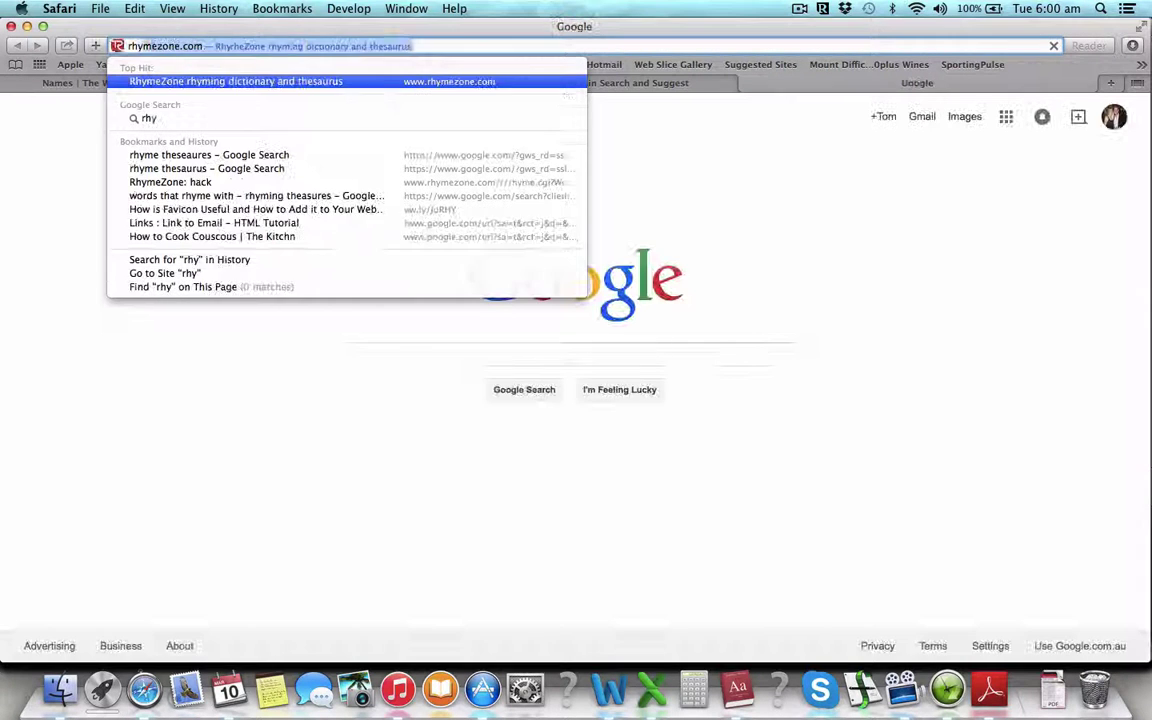
pyautogui.press('Return')
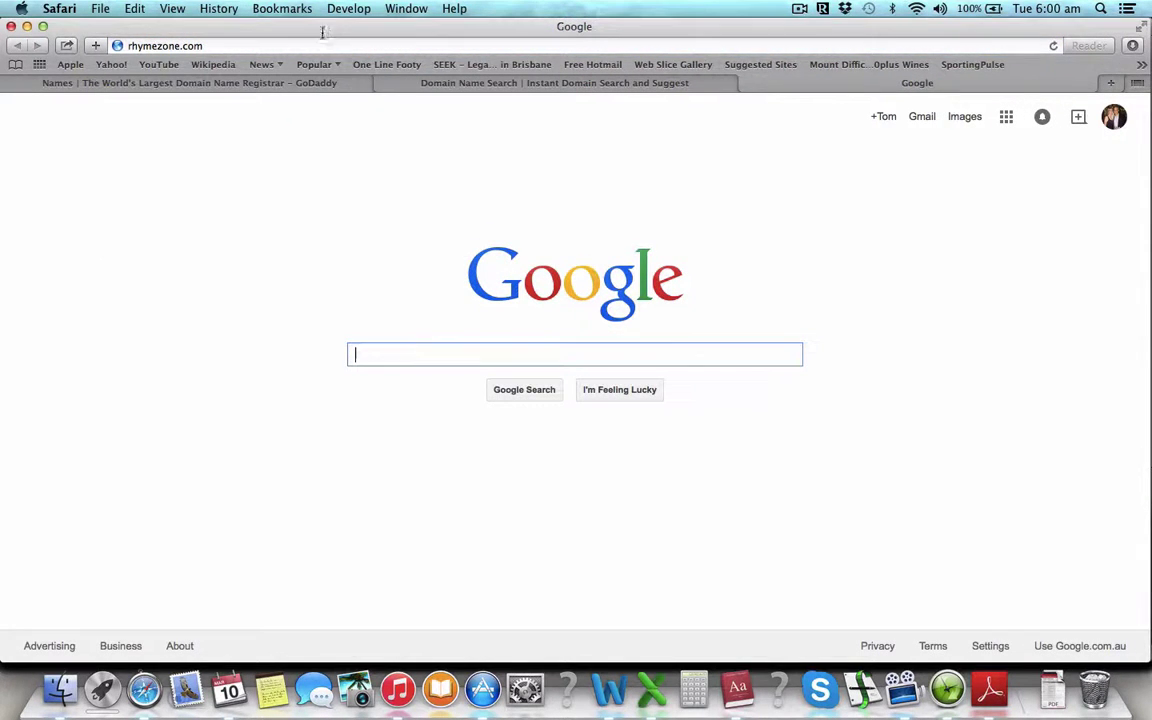
pyautogui.click(303, 40)
pyautogui.press('Return')
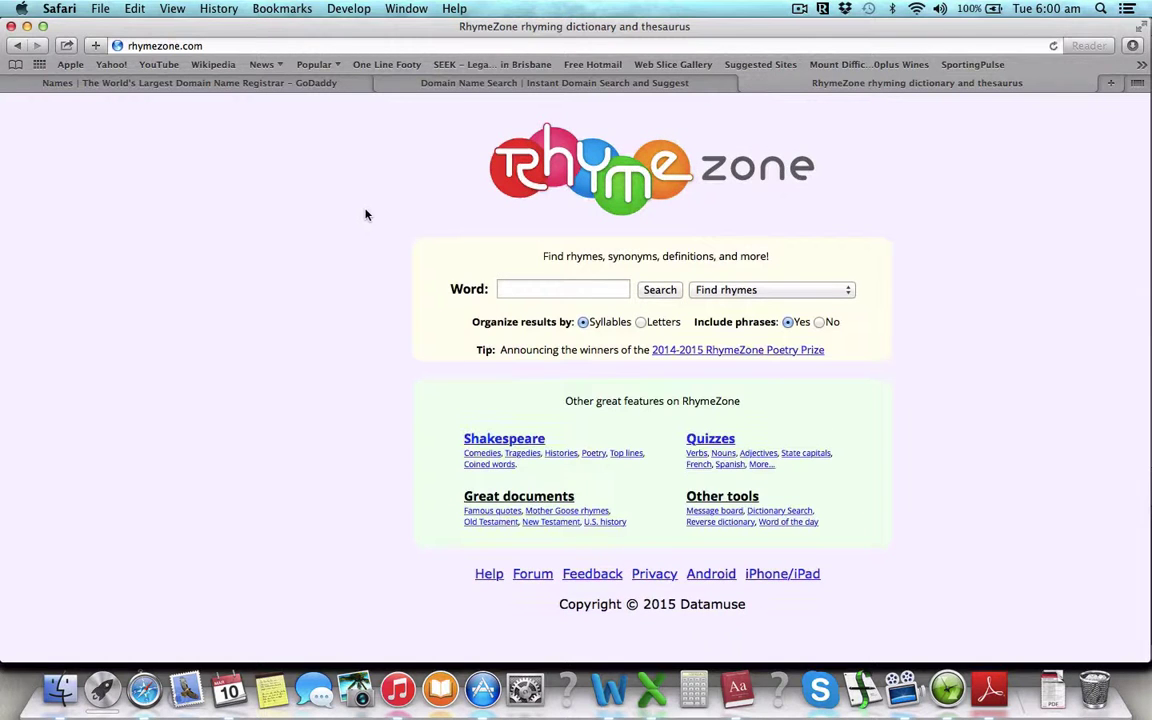
# Search RhymeZone for words that rhyme with "dog" and look through the suggestions.
pyautogui.click(520, 289)
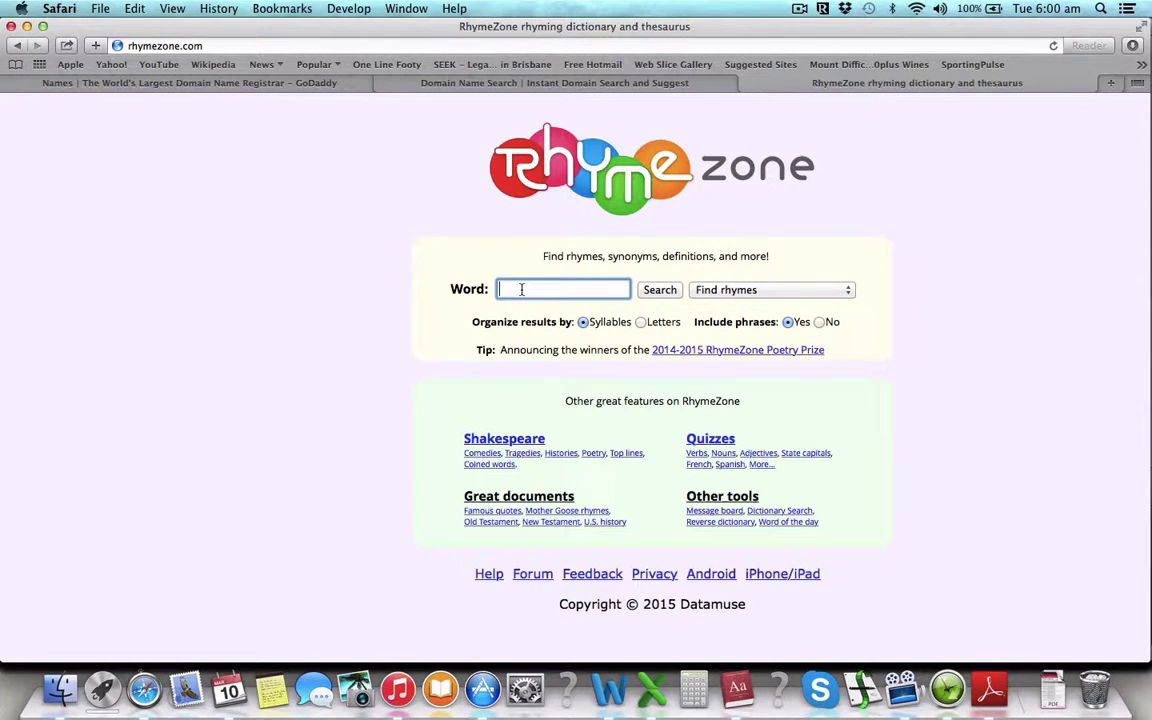
pyautogui.write('dog')
pyautogui.click(665, 290)
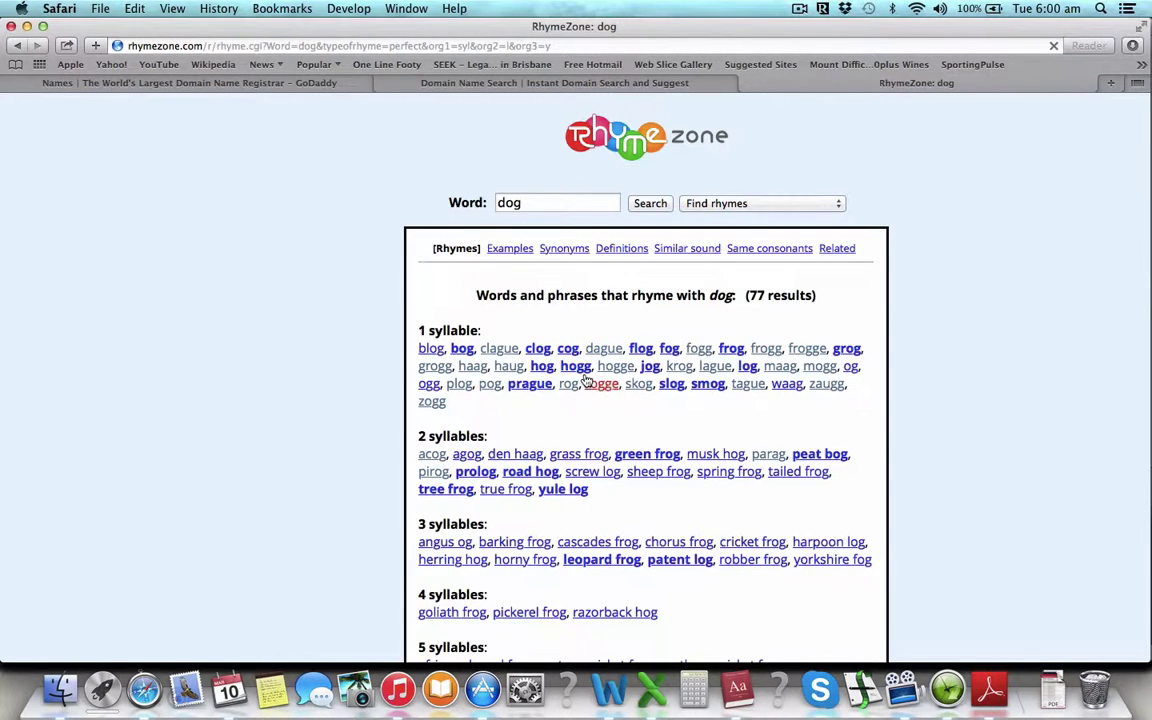
pyautogui.scroll(-5, 503, 474)
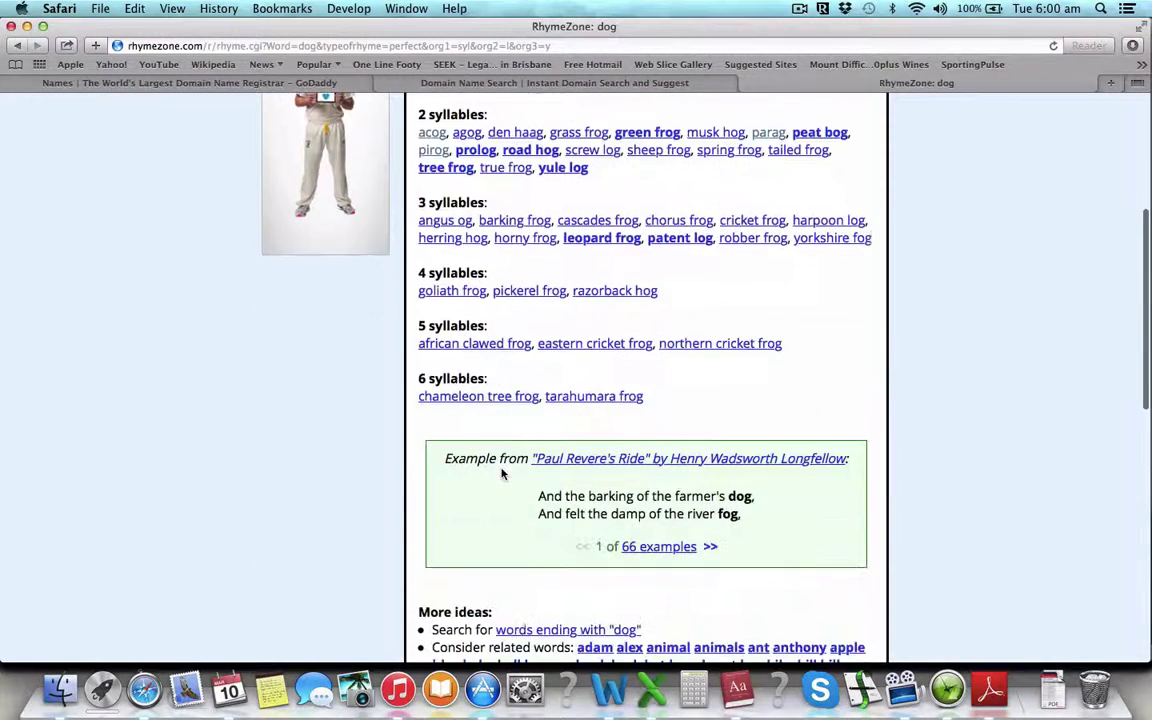
pyautogui.scroll(5, 503, 474)
# Copy "helpmebuyadog" from Instant Domain Search into GoDaddy's domain search and run the search.
pyautogui.click(280, 83)
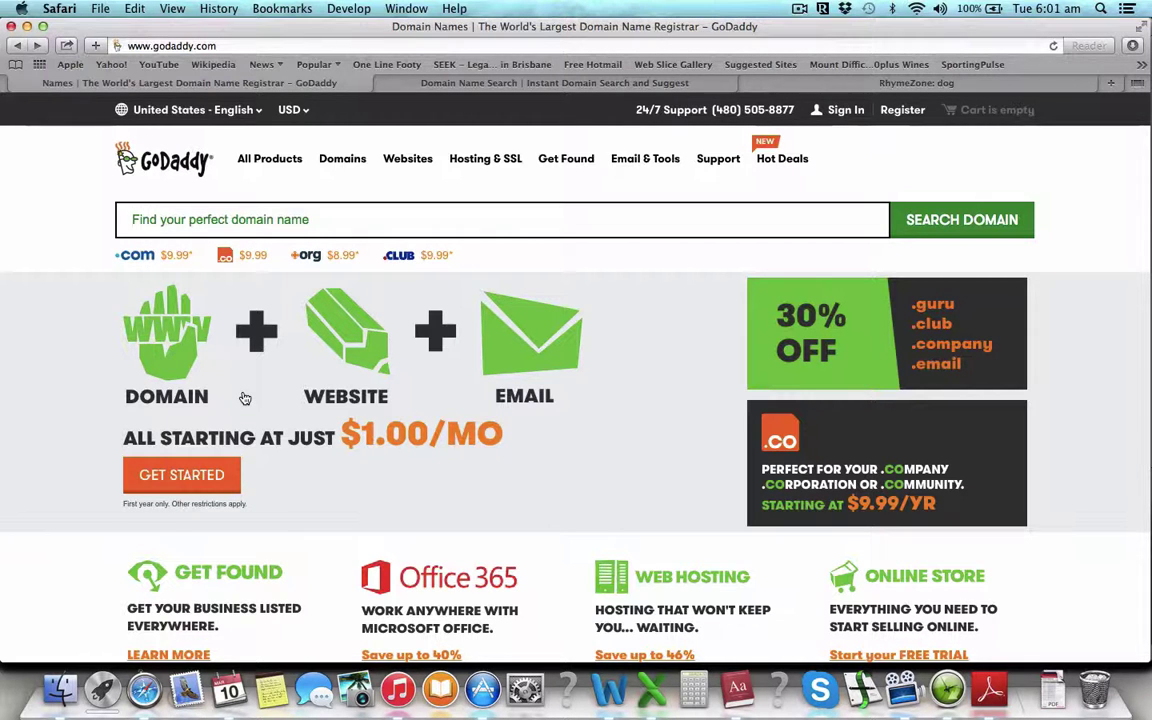
pyautogui.click(601, 83)
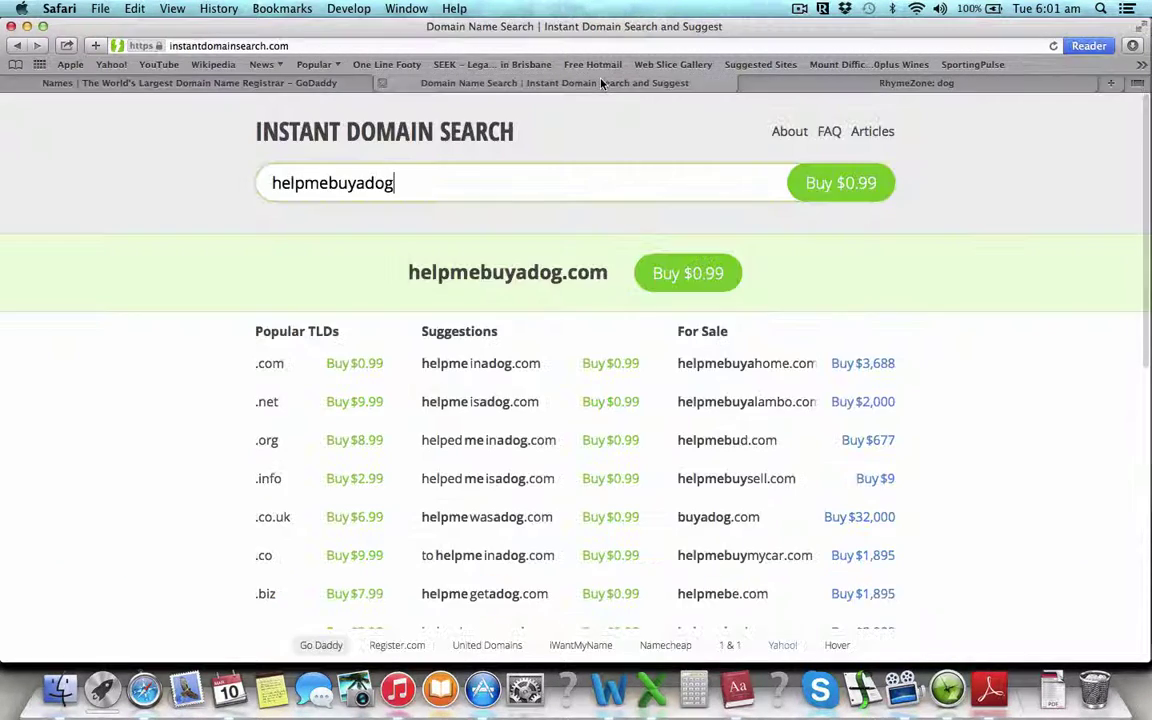
pyautogui.click(345, 82)
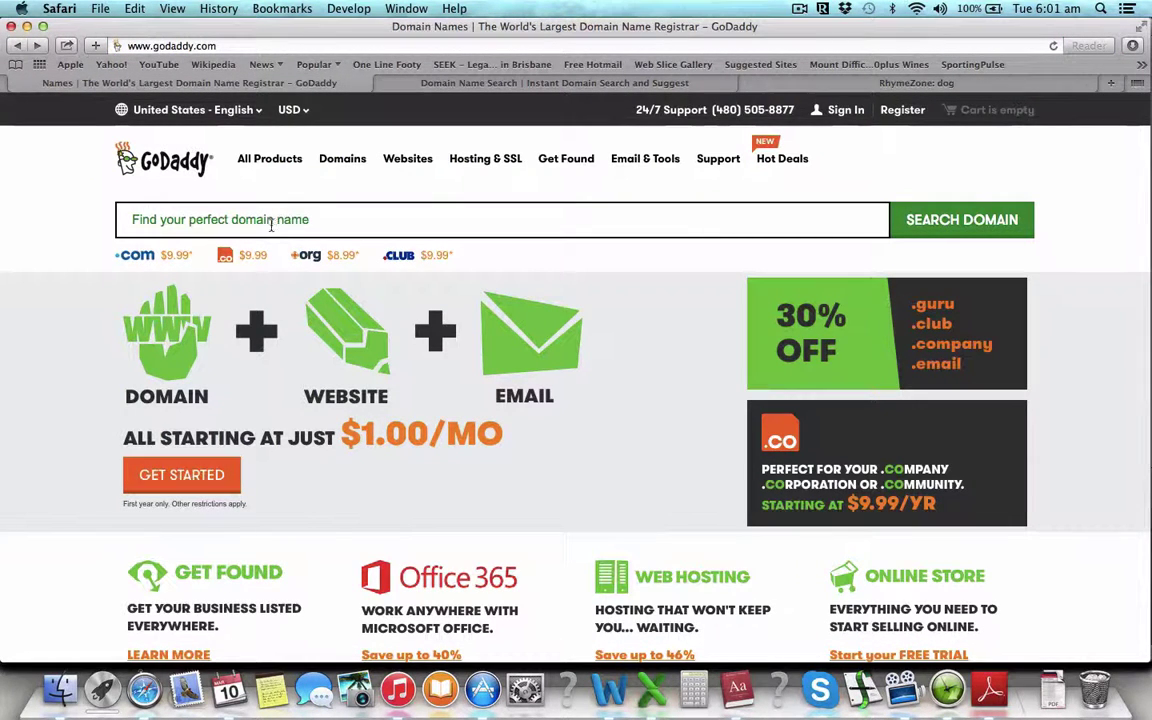
pyautogui.click(384, 84)
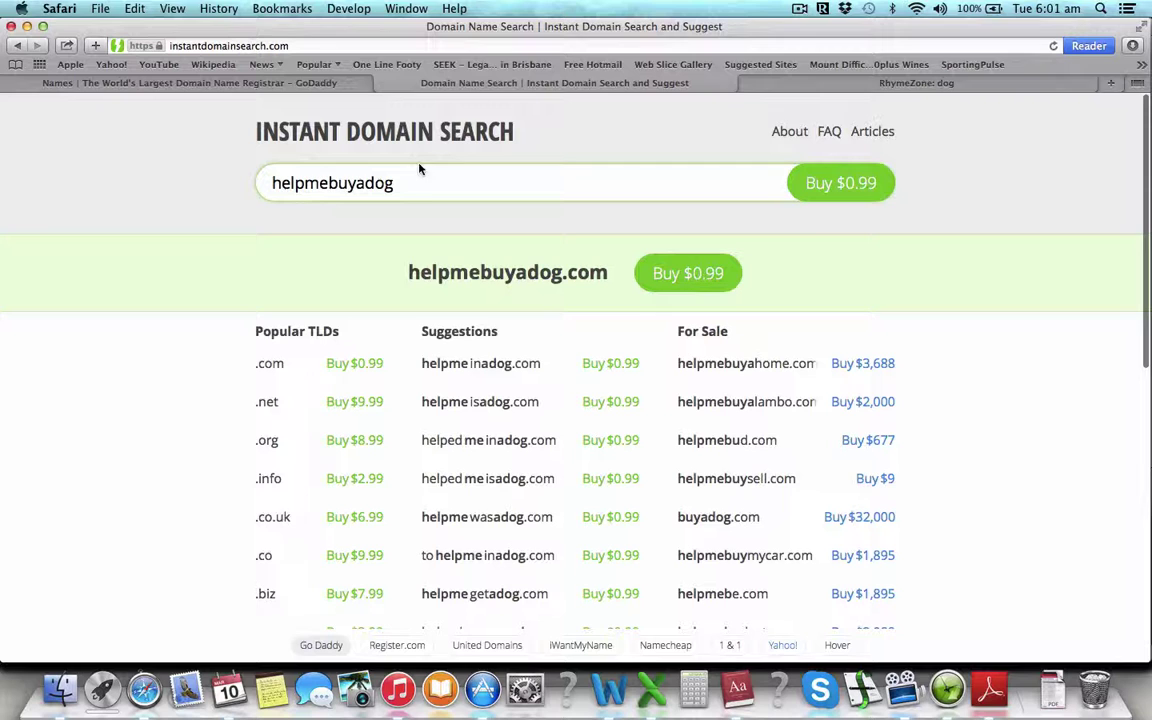
pyautogui.moveTo(420, 190); pyautogui.dragTo(59, 193)
pyautogui.press('super+c')
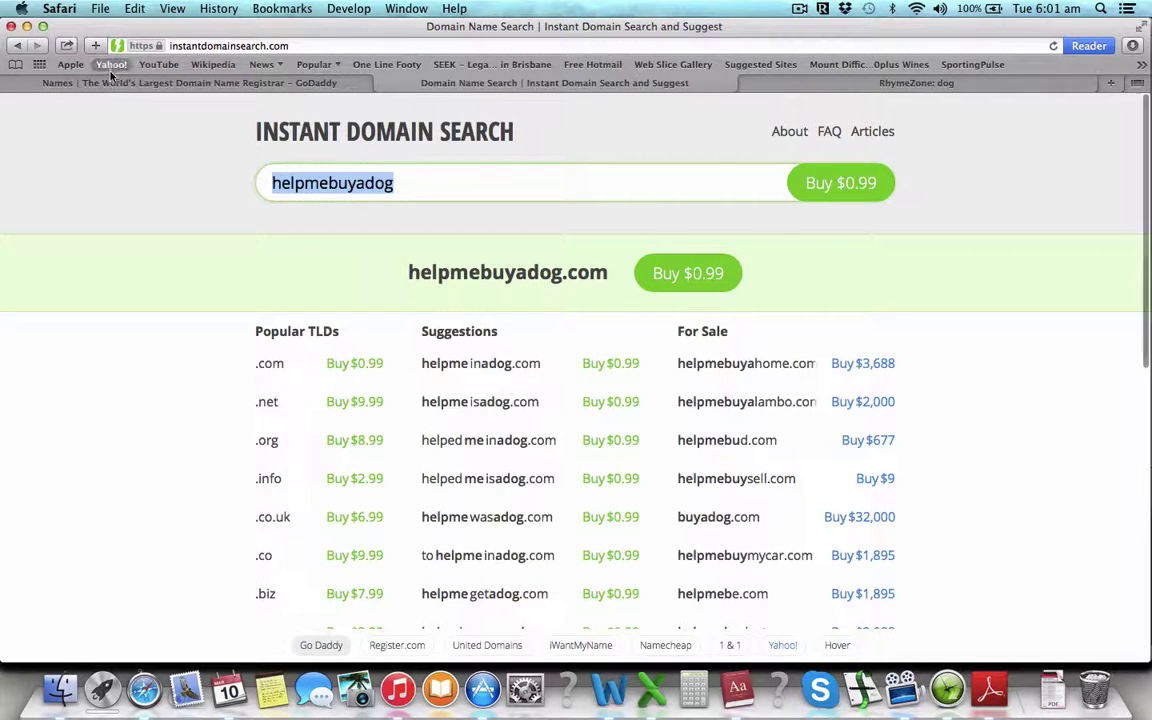
pyautogui.click(112, 84)
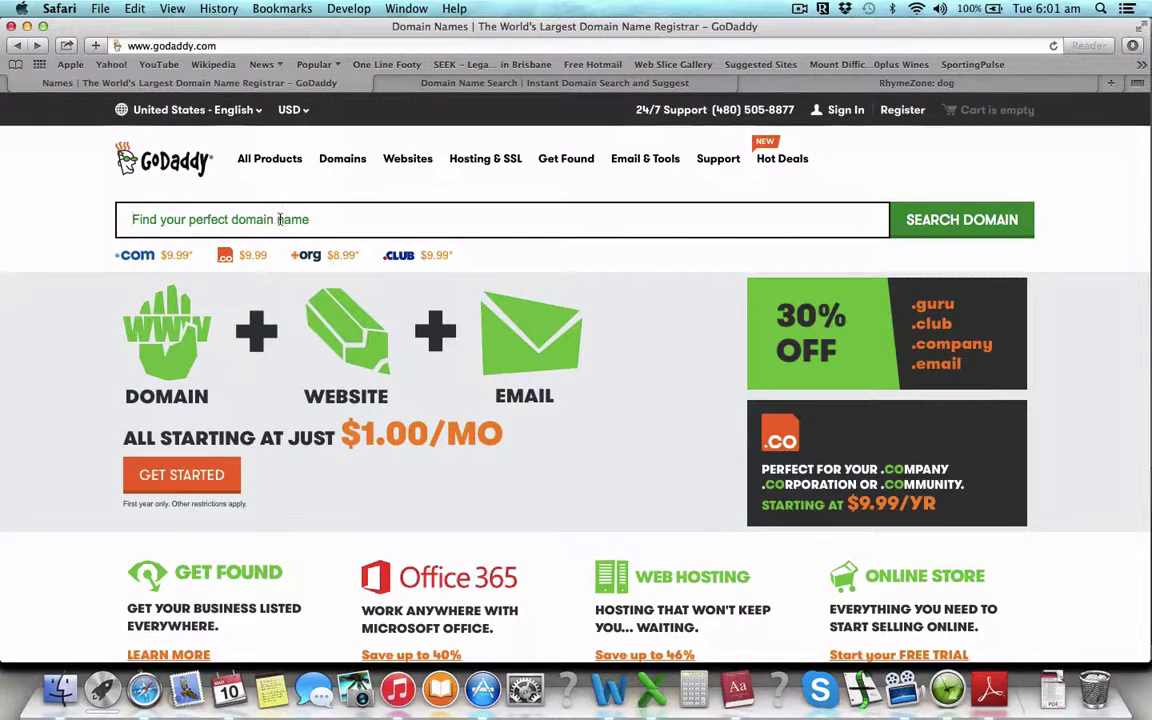
pyautogui.press('super+v')
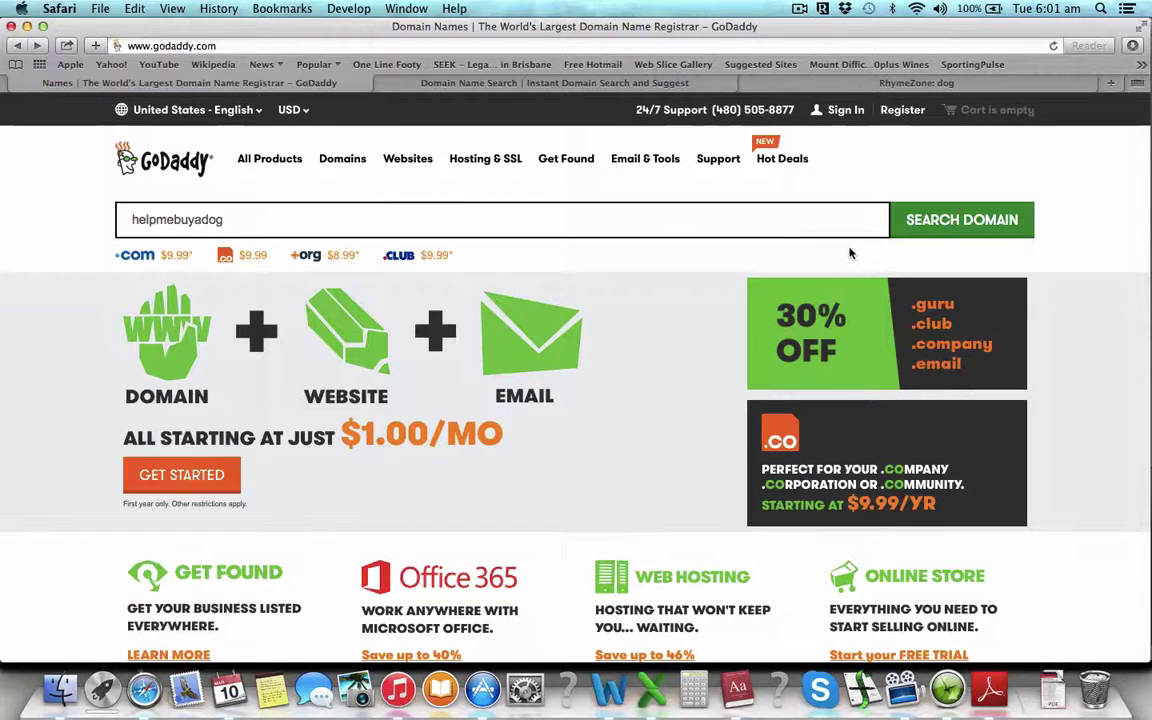
pyautogui.click(944, 221)
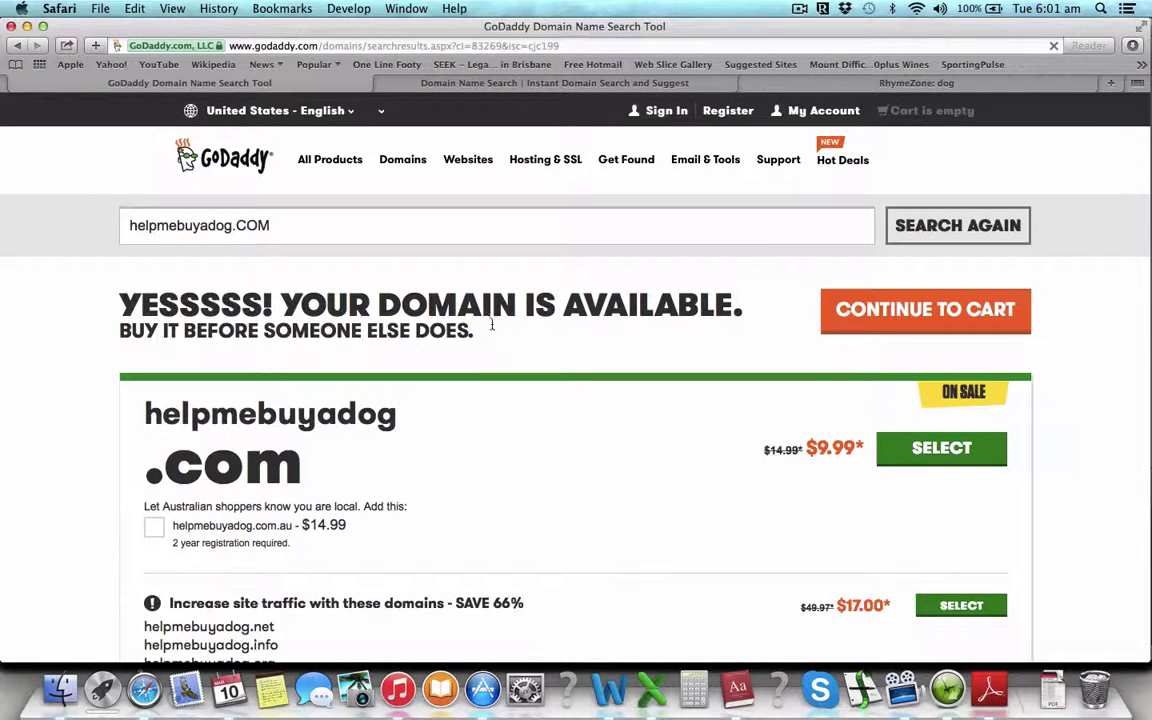
# Look through the search results for helpmebuyadog, including its price, the bundled domains and the alternative extensions offered.
pyautogui.scroll(-5, 449, 400)
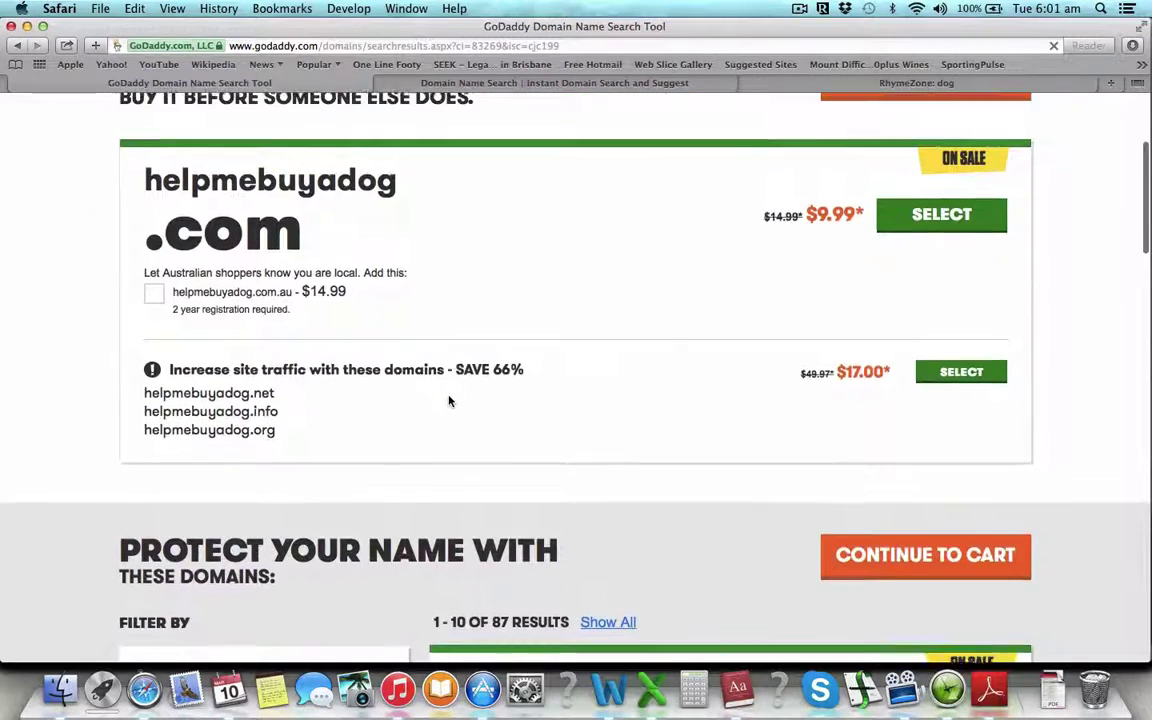
pyautogui.scroll(2, 449, 400)
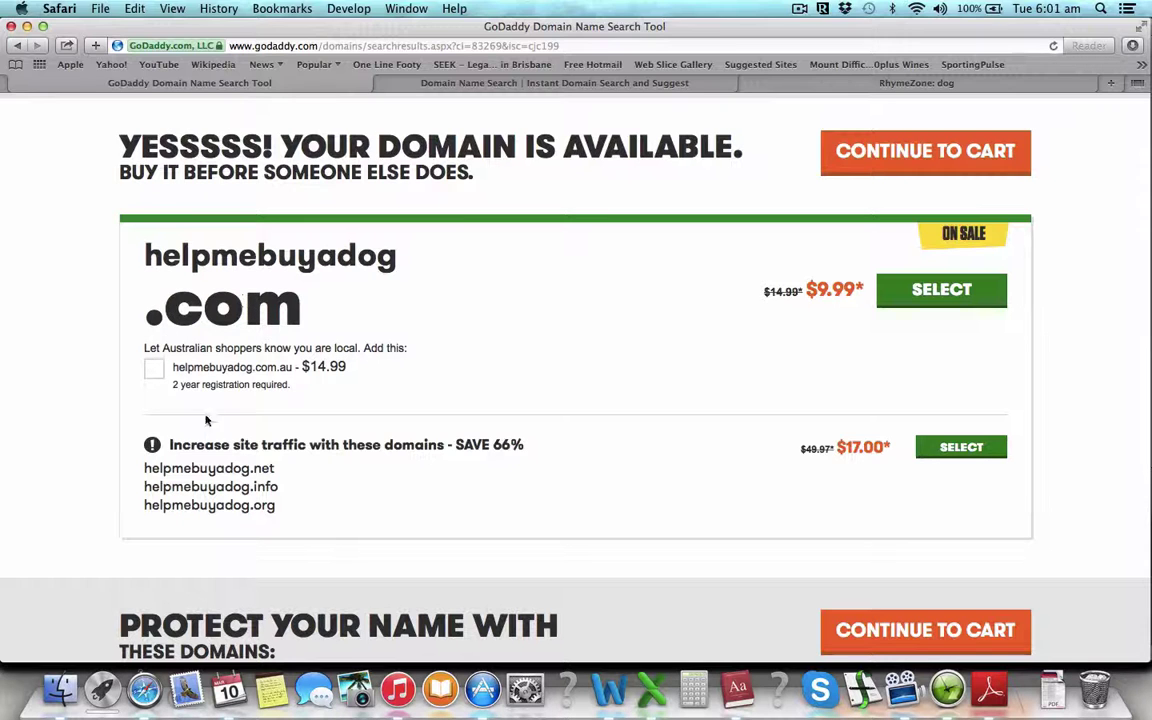
pyautogui.scroll(-3, 275, 488)
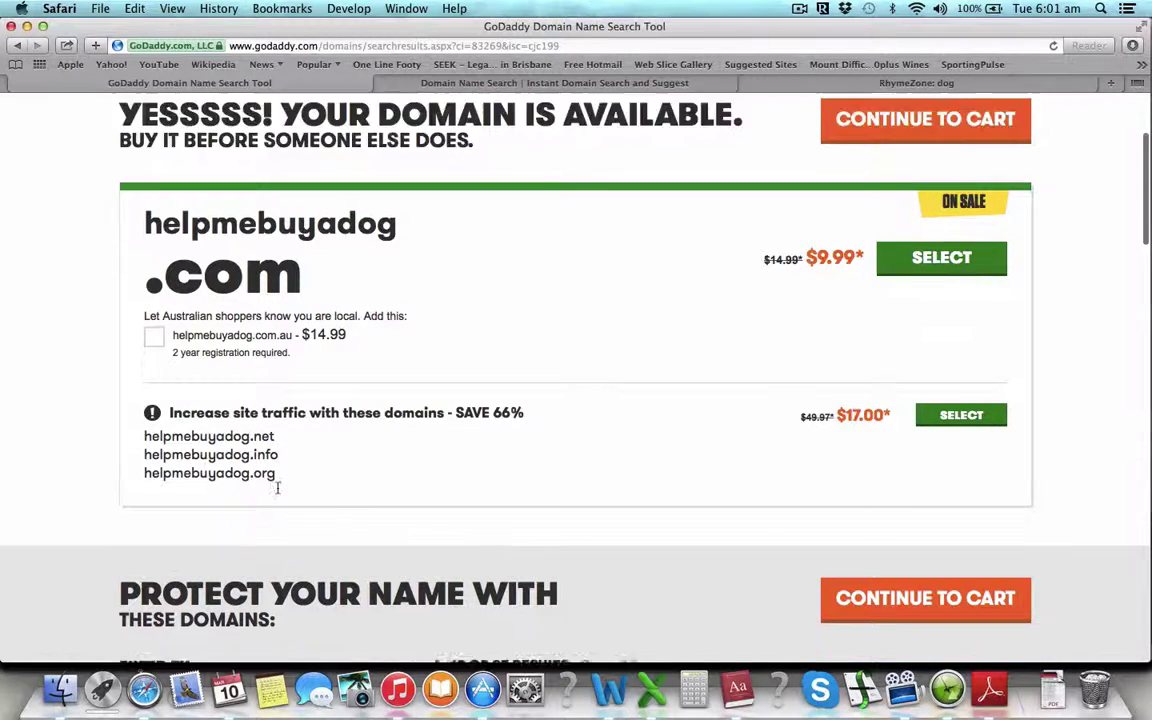
pyautogui.scroll(-15, 278, 492)
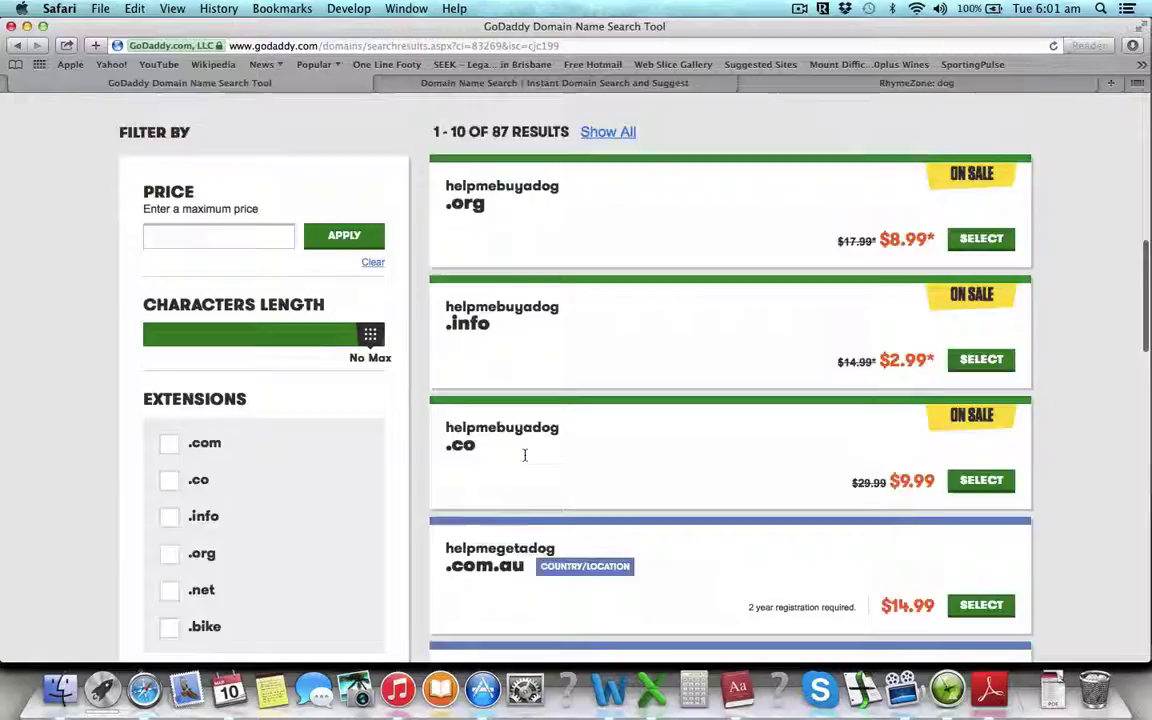
pyautogui.scroll(12, 525, 455)
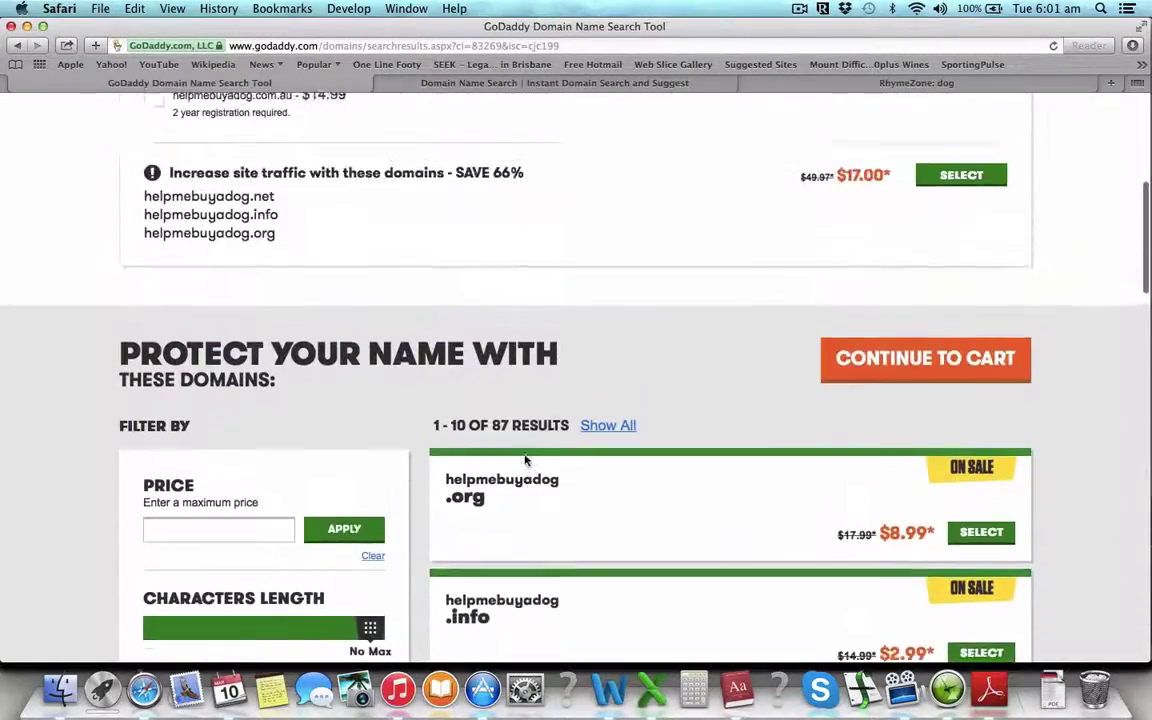
pyautogui.scroll(7, 525, 460)
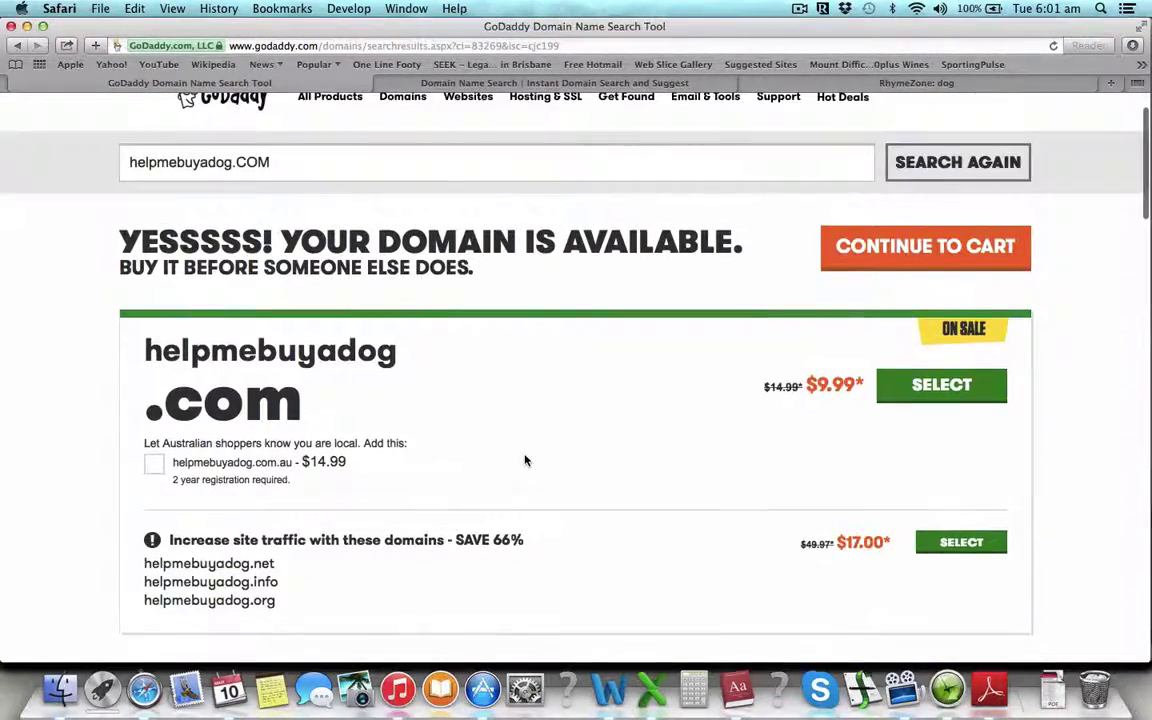
pyautogui.scroll(2, 525, 460)
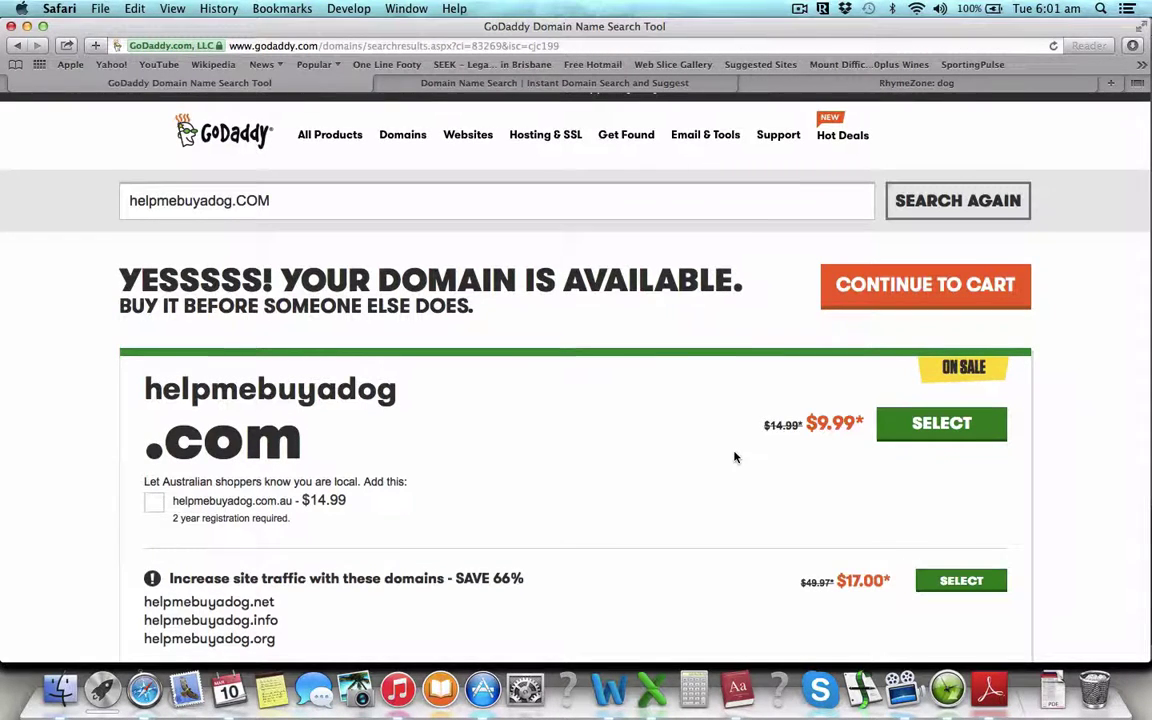
pyautogui.scroll(2, 733, 458)
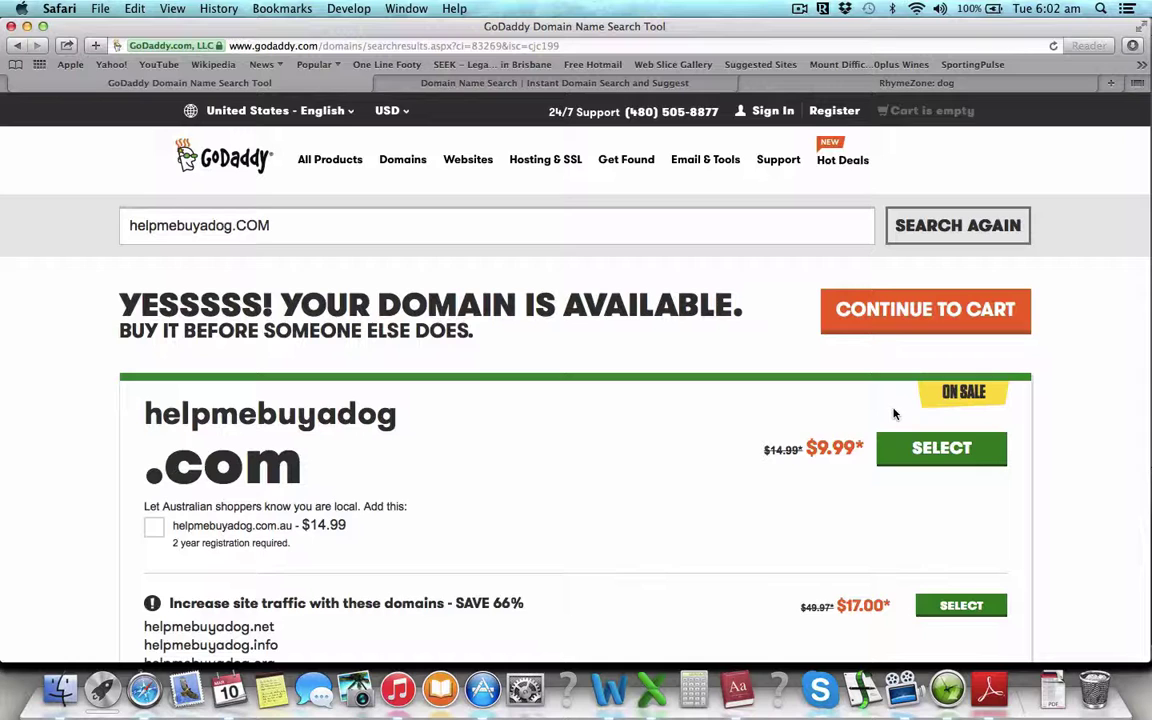
# Select helpmebuyadog.com for purchase, hide the sales support pop-up, and continue to the cart.
pyautogui.click(958, 458)
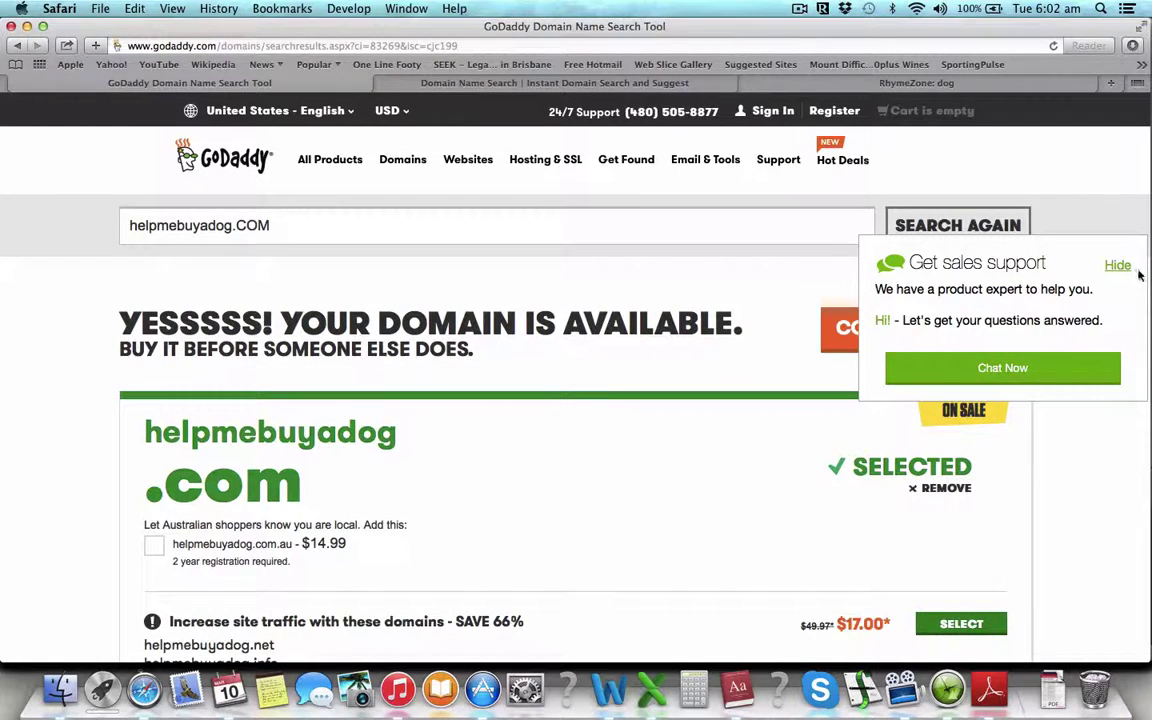
pyautogui.click(1117, 265)
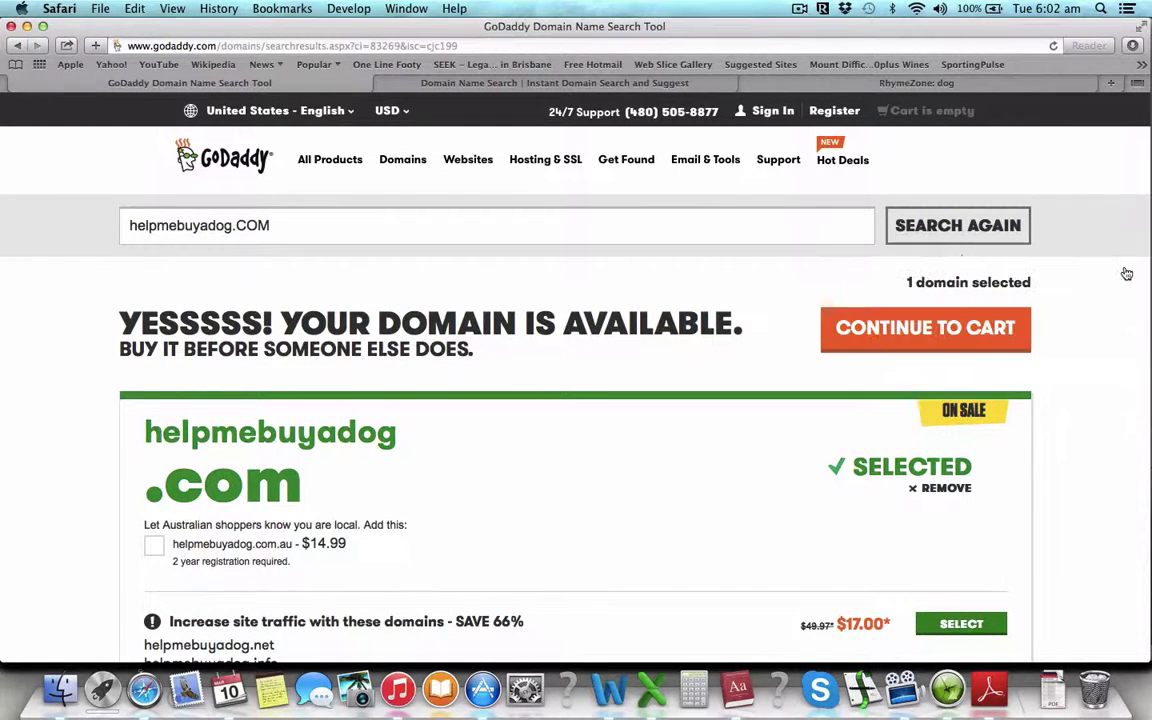
pyautogui.click(915, 338)
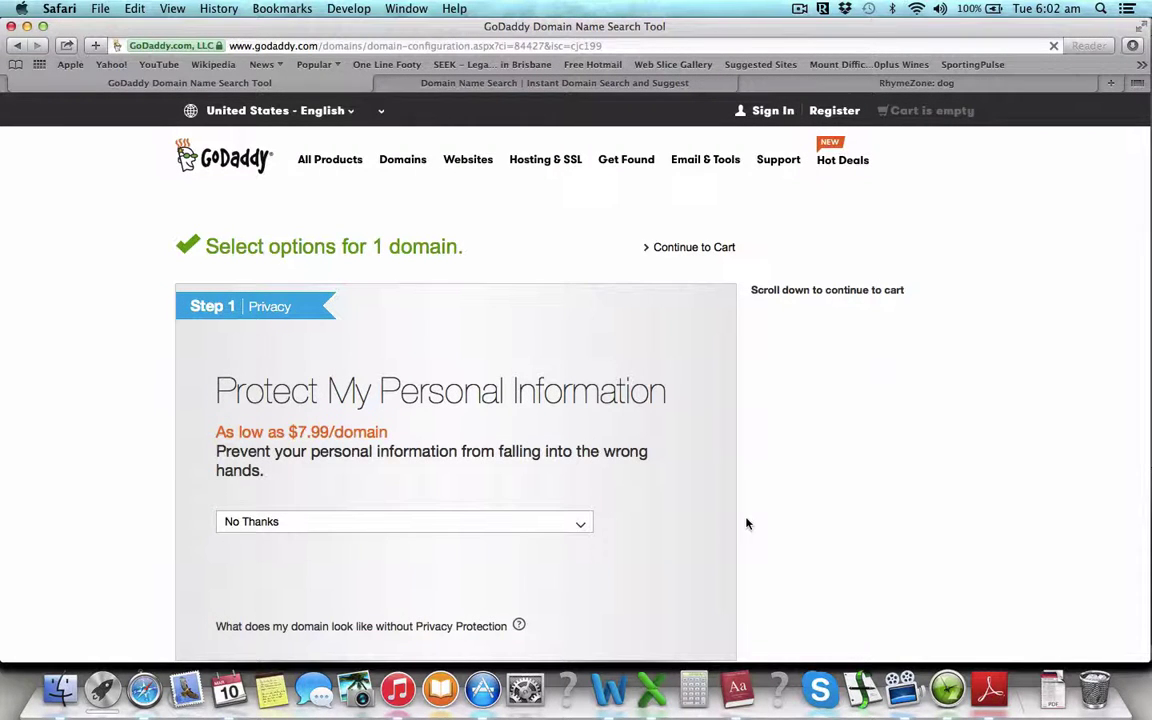
# Review the privacy protection plans for the domain and choose No Thanks.
pyautogui.scroll(-3, 689, 555)
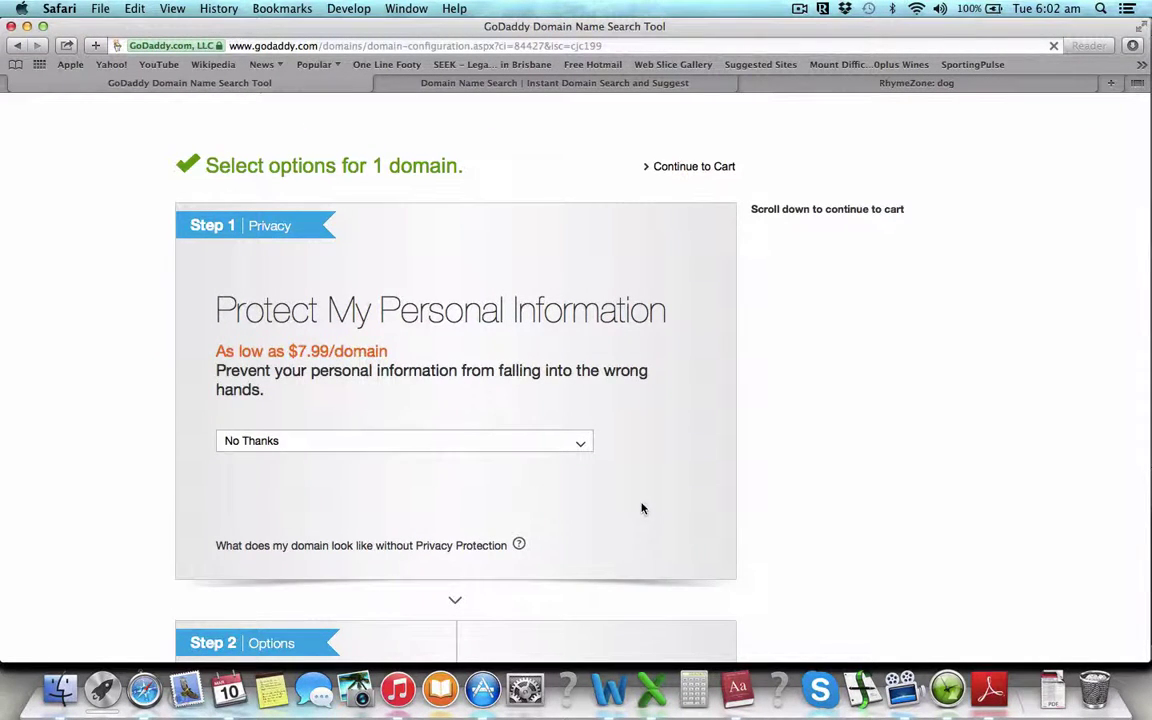
pyautogui.scroll(1, 643, 509)
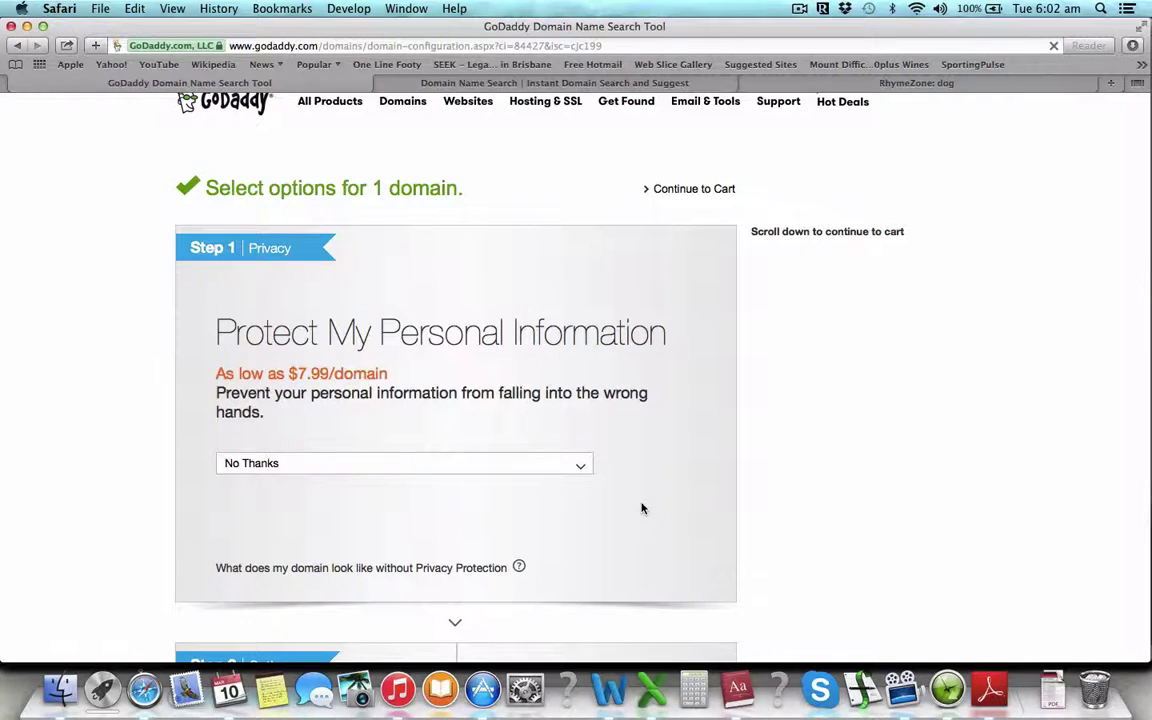
pyautogui.scroll(1, 642, 508)
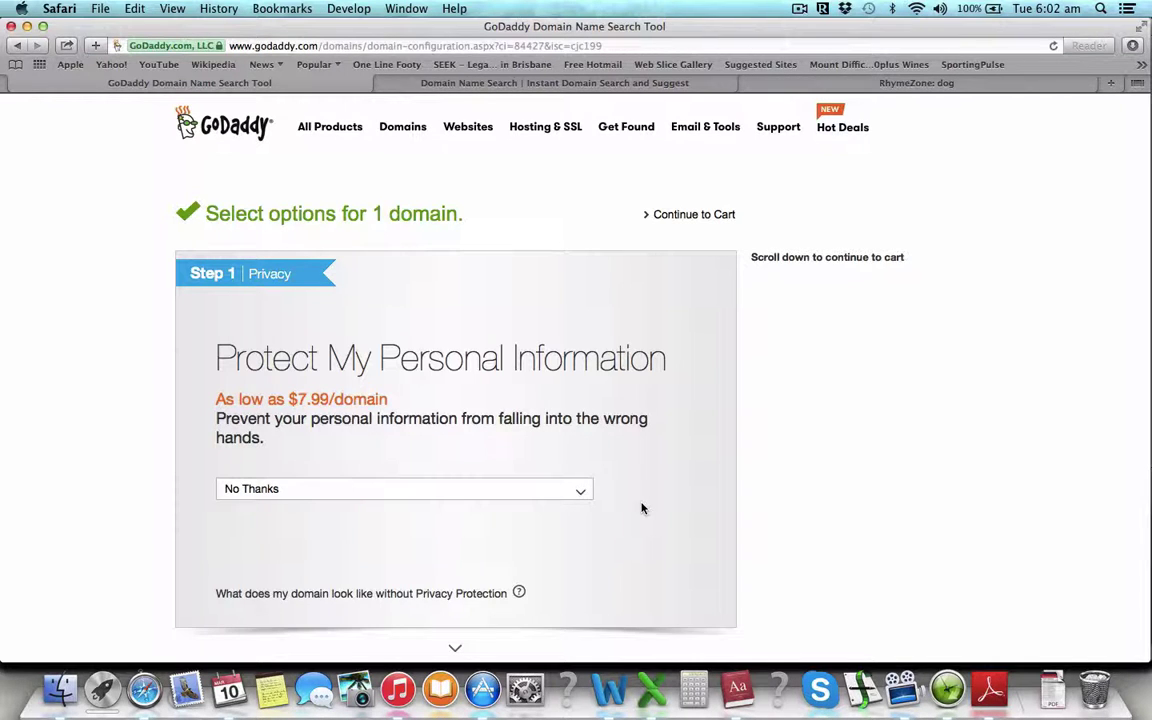
pyautogui.click(582, 488)
pyautogui.scroll(-3, 566, 535)
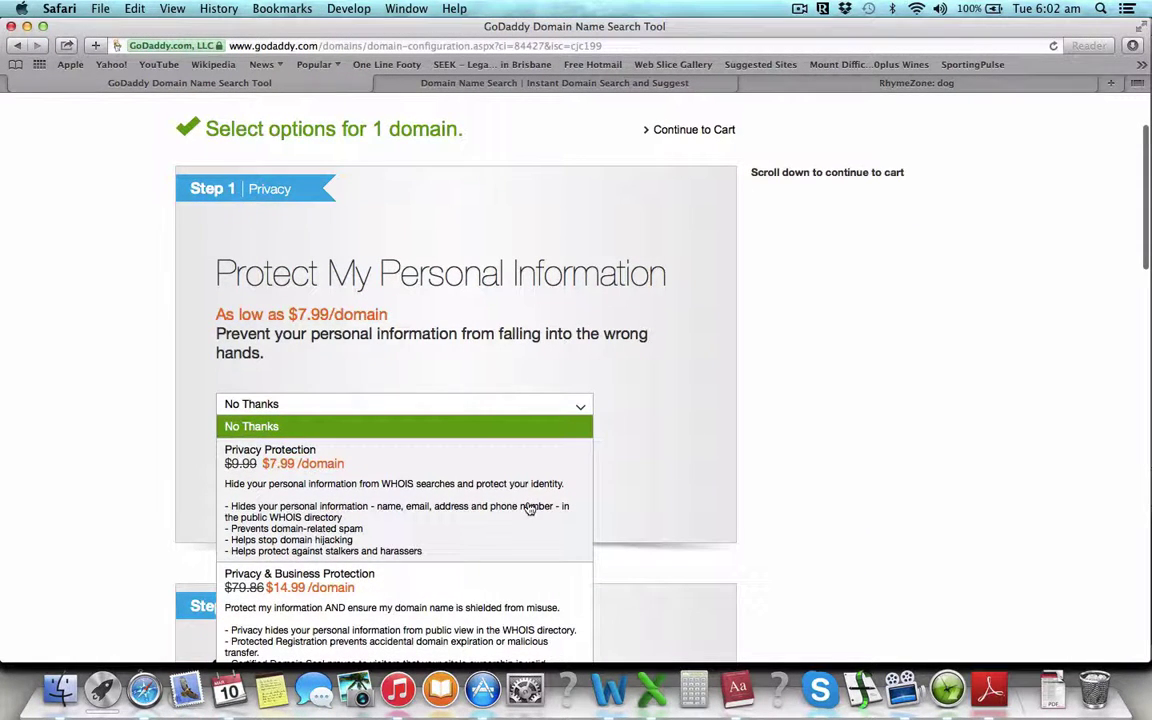
pyautogui.scroll(-3, 530, 508)
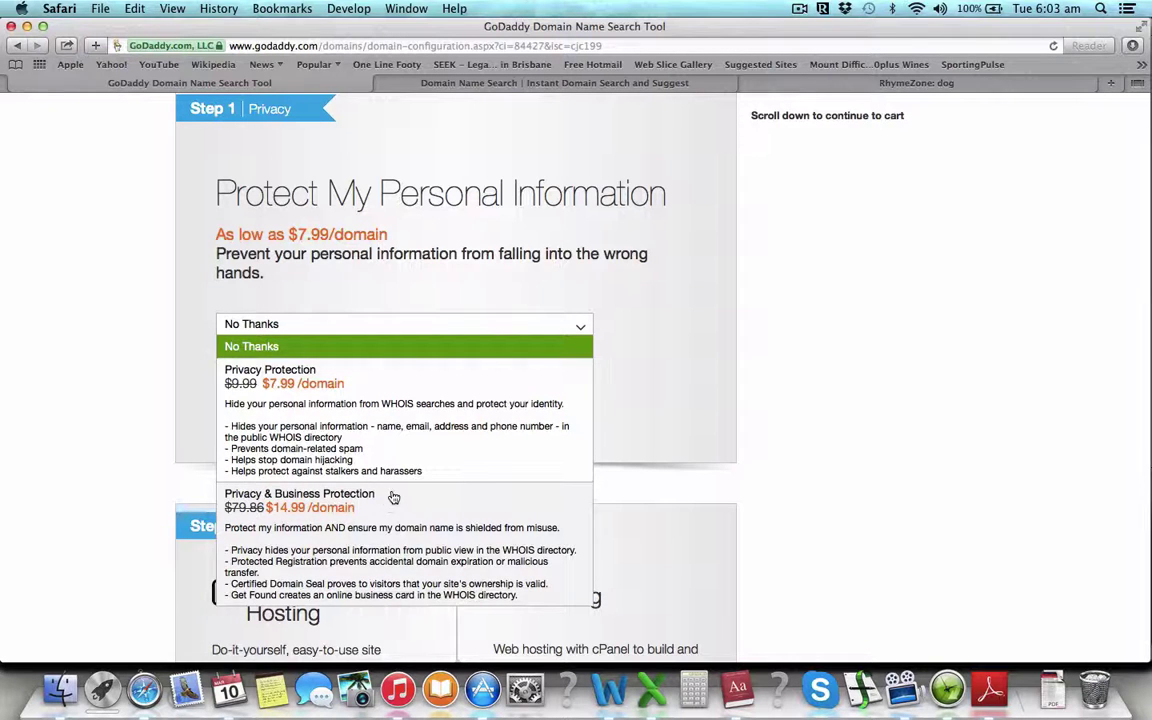
pyautogui.click(548, 344)
pyautogui.scroll(3, 600, 321)
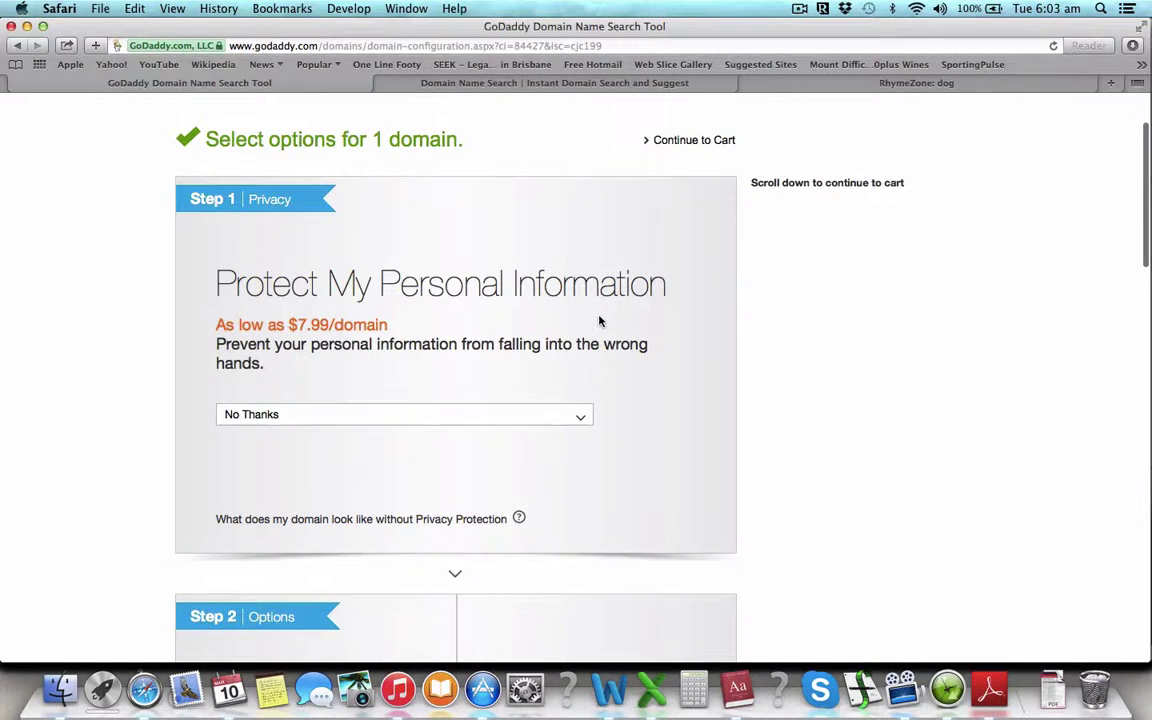
pyautogui.scroll(2, 393, 417)
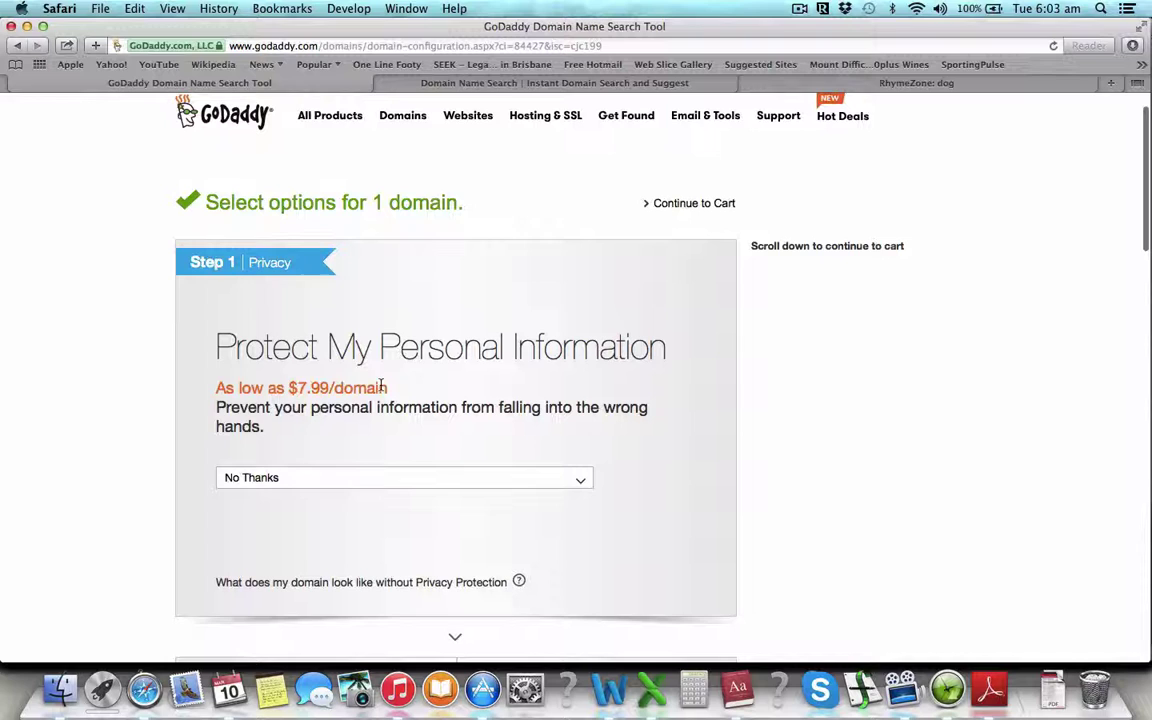
pyautogui.scroll(1, 580, 402)
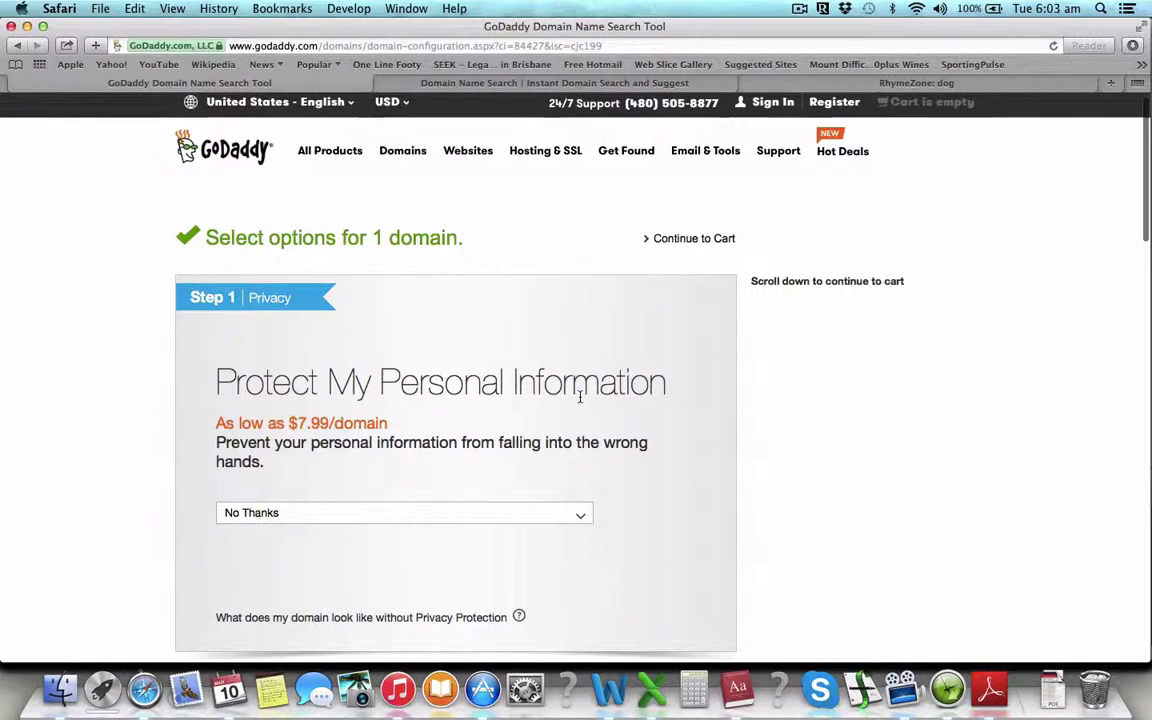
# Look over the website builder, hosting and email add-ons offered for the domain.
pyautogui.scroll(-3, 581, 402)
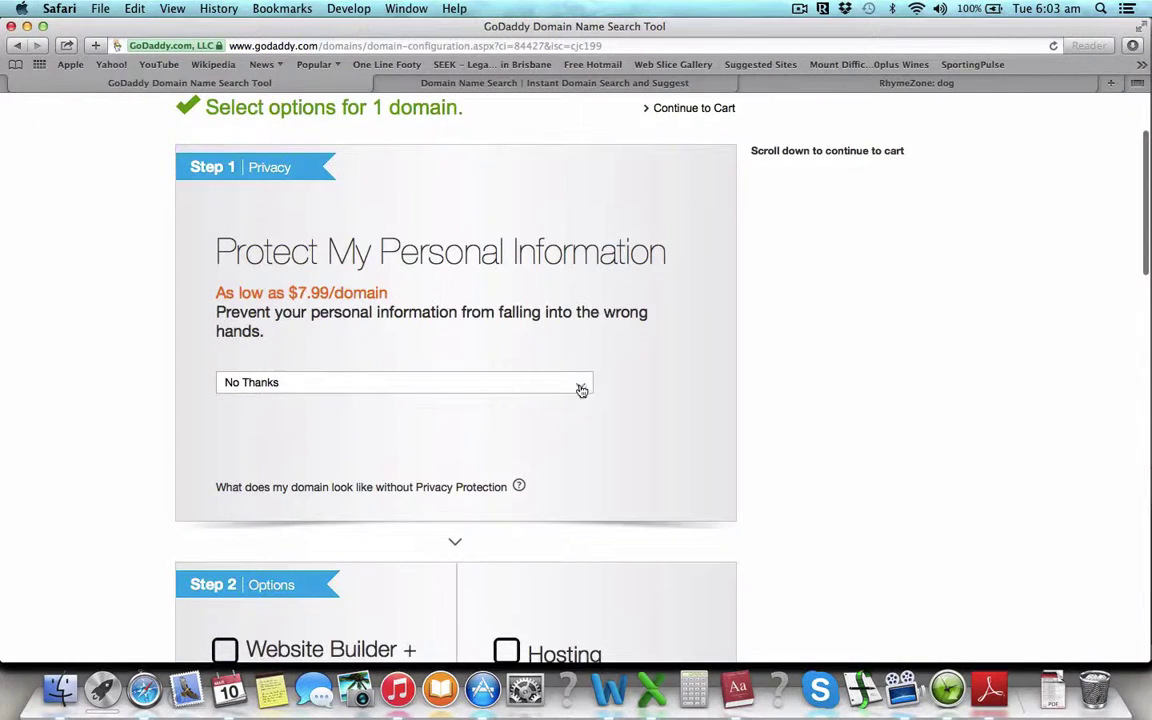
pyautogui.scroll(-7, 578, 385)
pyautogui.scroll(-3, 578, 374)
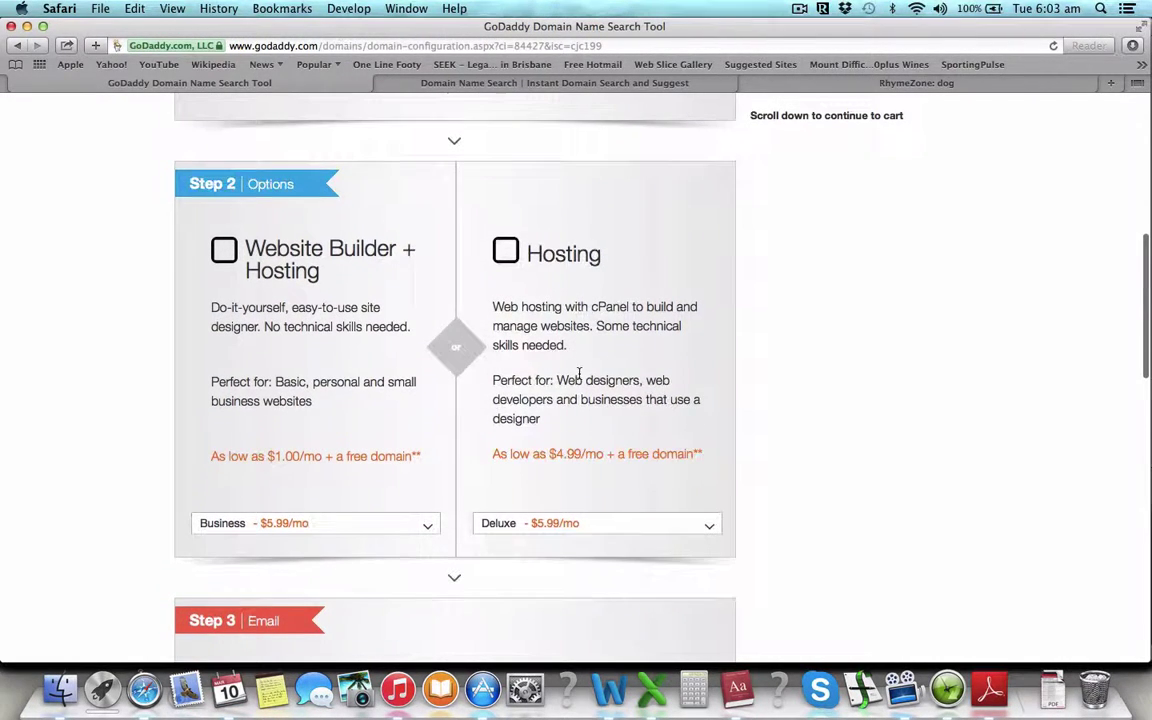
pyautogui.scroll(-1, 382, 390)
pyautogui.scroll(-1, 378, 399)
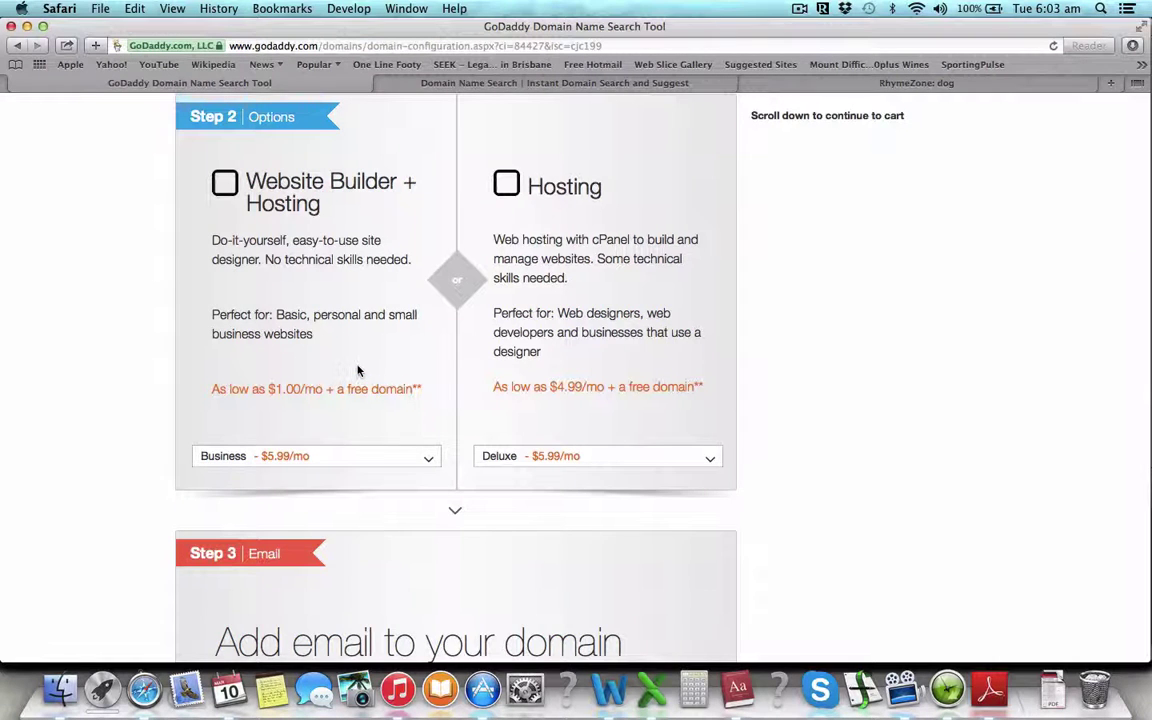
pyautogui.scroll(1, 358, 371)
pyautogui.scroll(-3, 357, 368)
pyautogui.scroll(5, 357, 368)
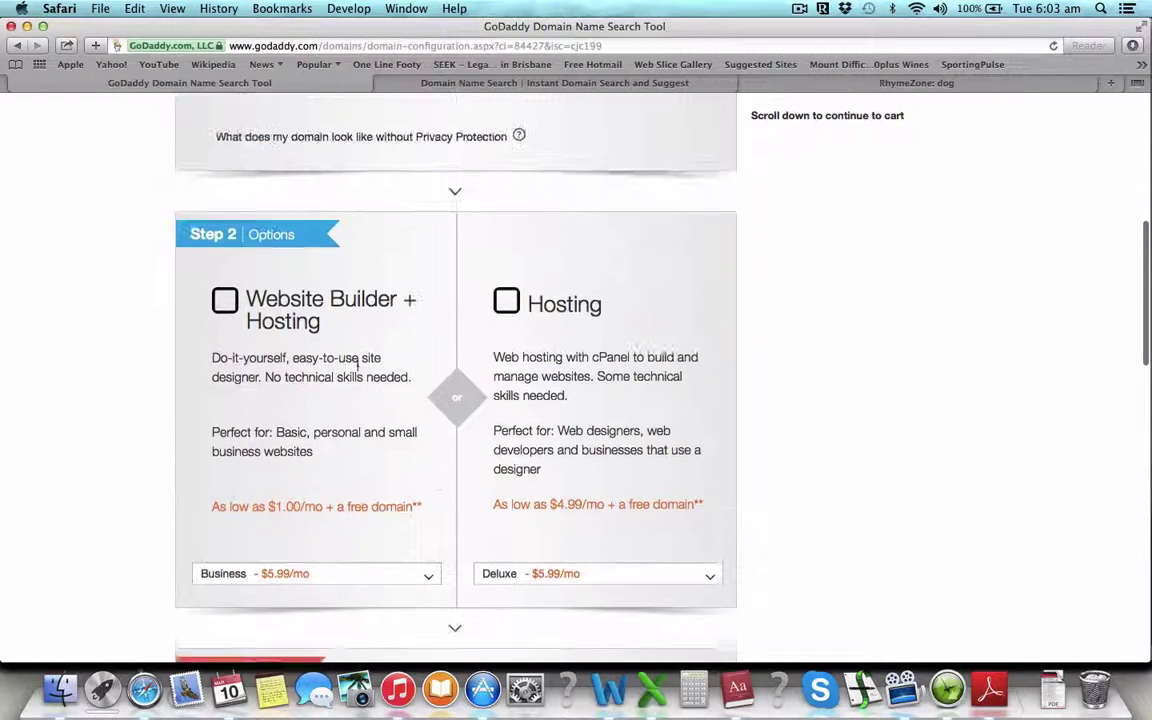
pyautogui.scroll(-7, 357, 368)
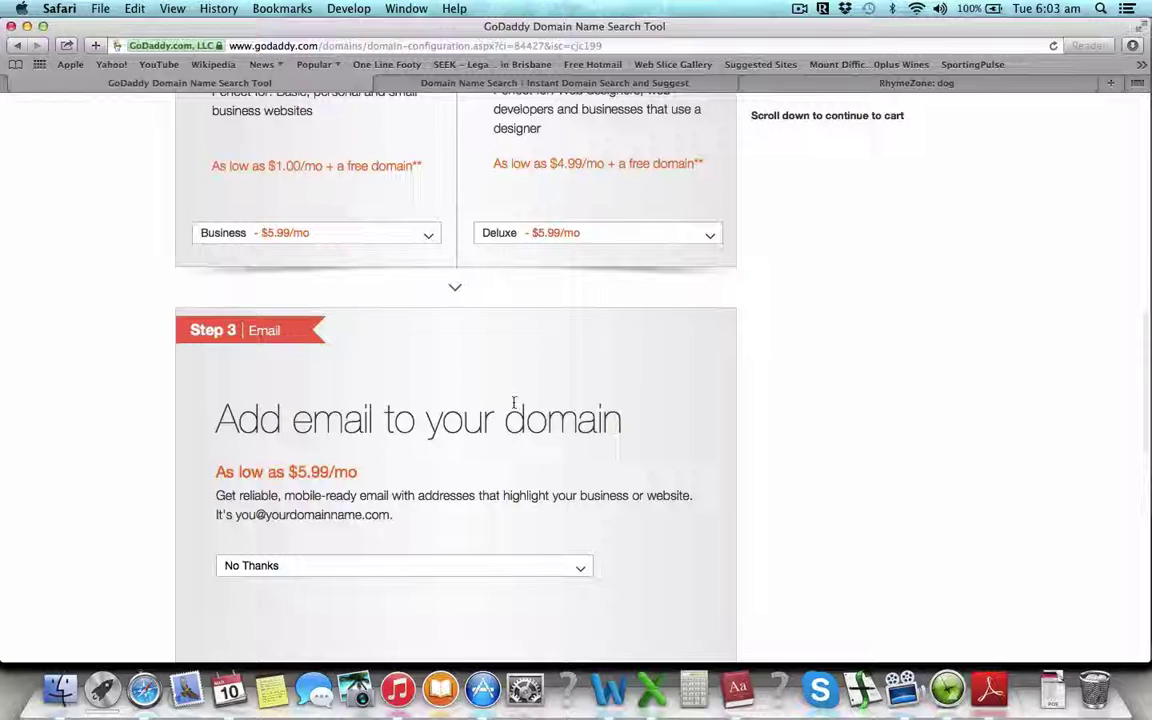
pyautogui.scroll(-6, 514, 403)
pyautogui.scroll(1, 511, 340)
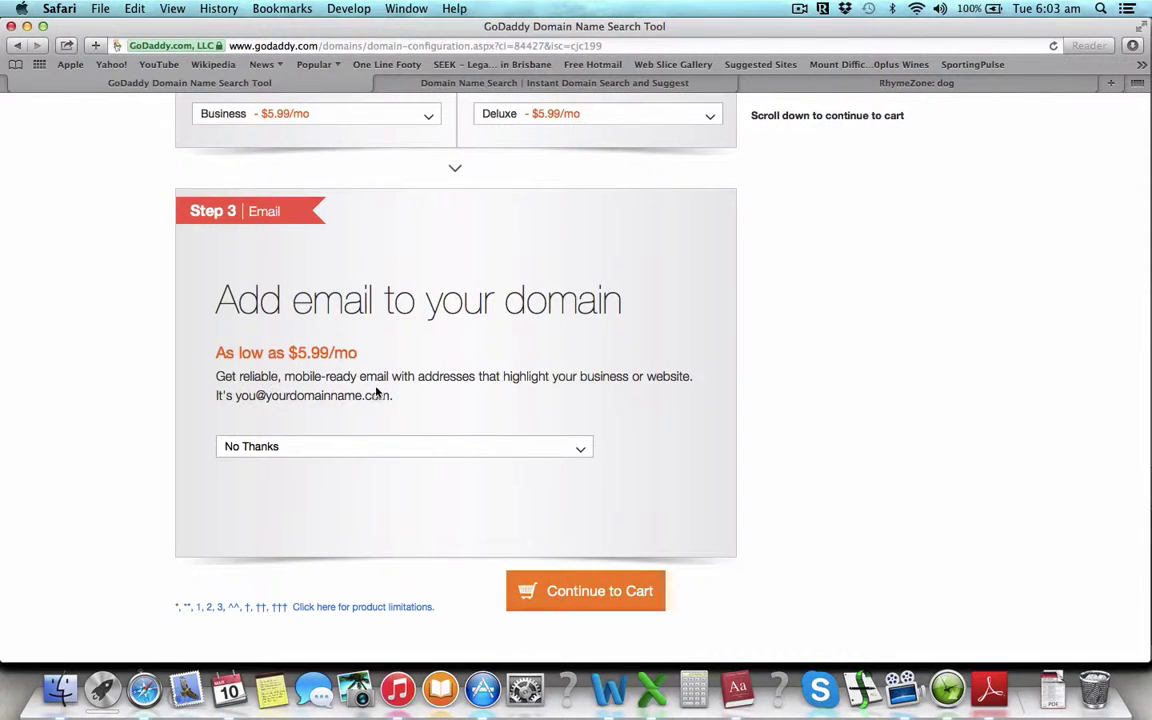
pyautogui.scroll(15, 401, 360)
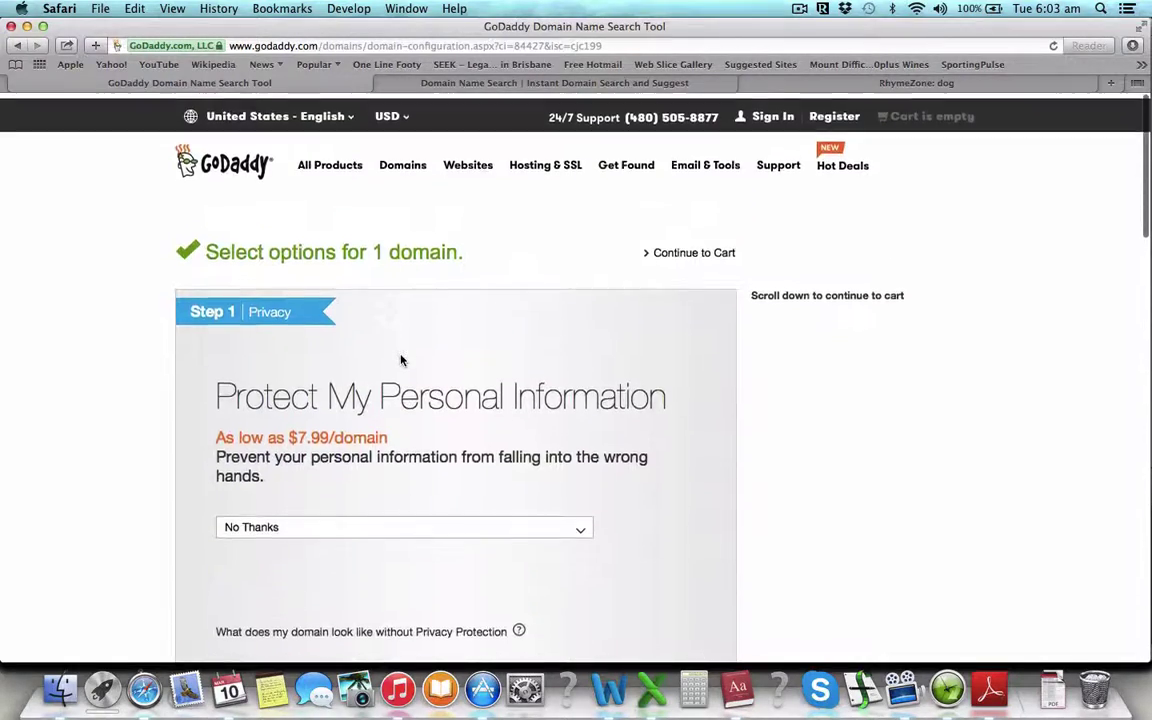
pyautogui.scroll(-3, 401, 360)
pyautogui.scroll(-10, 401, 360)
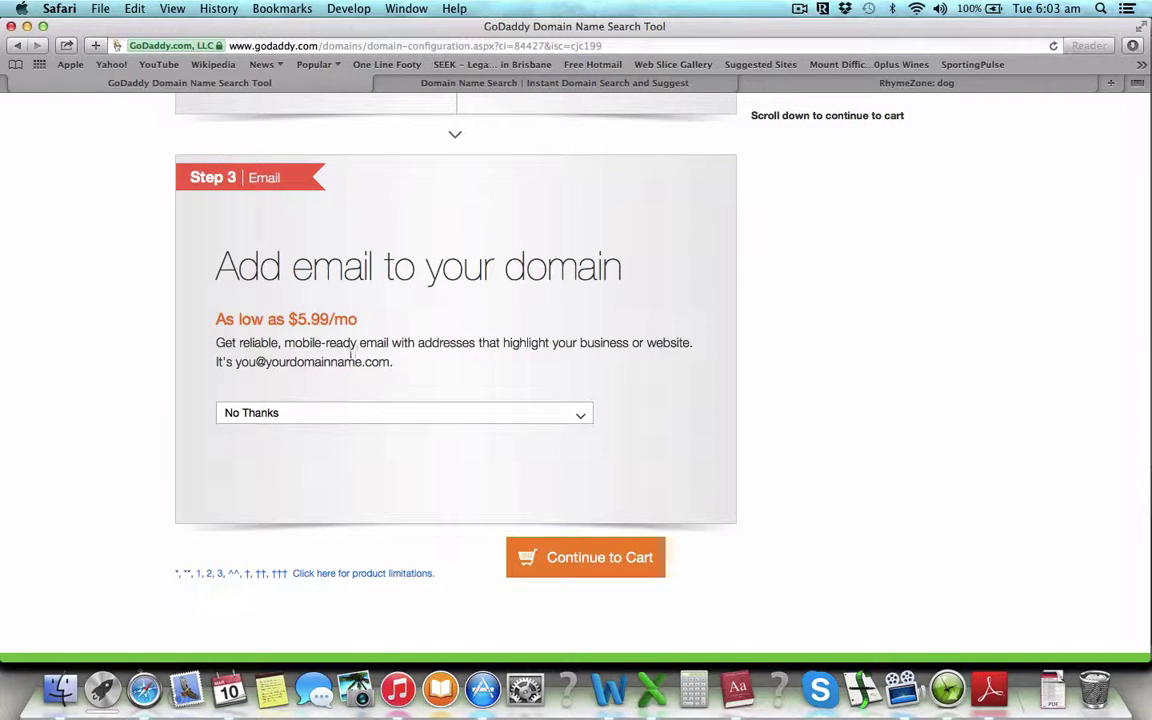
# Check the available email plans, leave email at No Thanks, and continue to the cart without any add-ons.
pyautogui.click(414, 412)
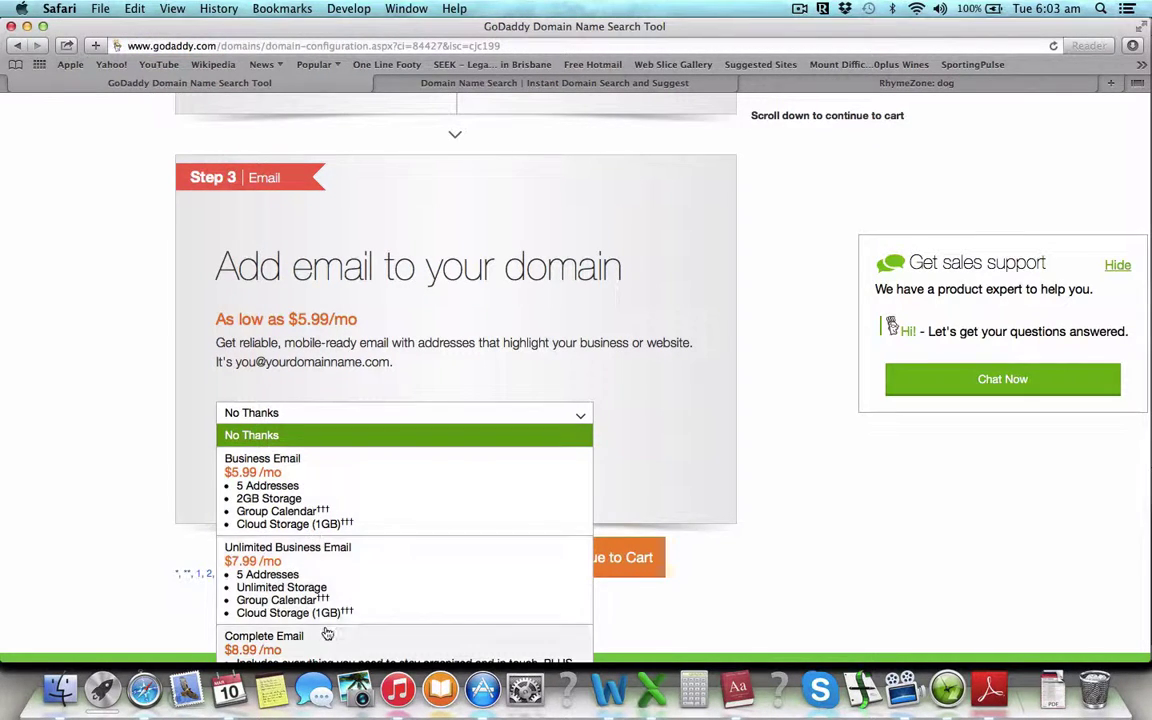
pyautogui.click(617, 360)
pyautogui.scroll(5, 643, 387)
pyautogui.scroll(5, 643, 387)
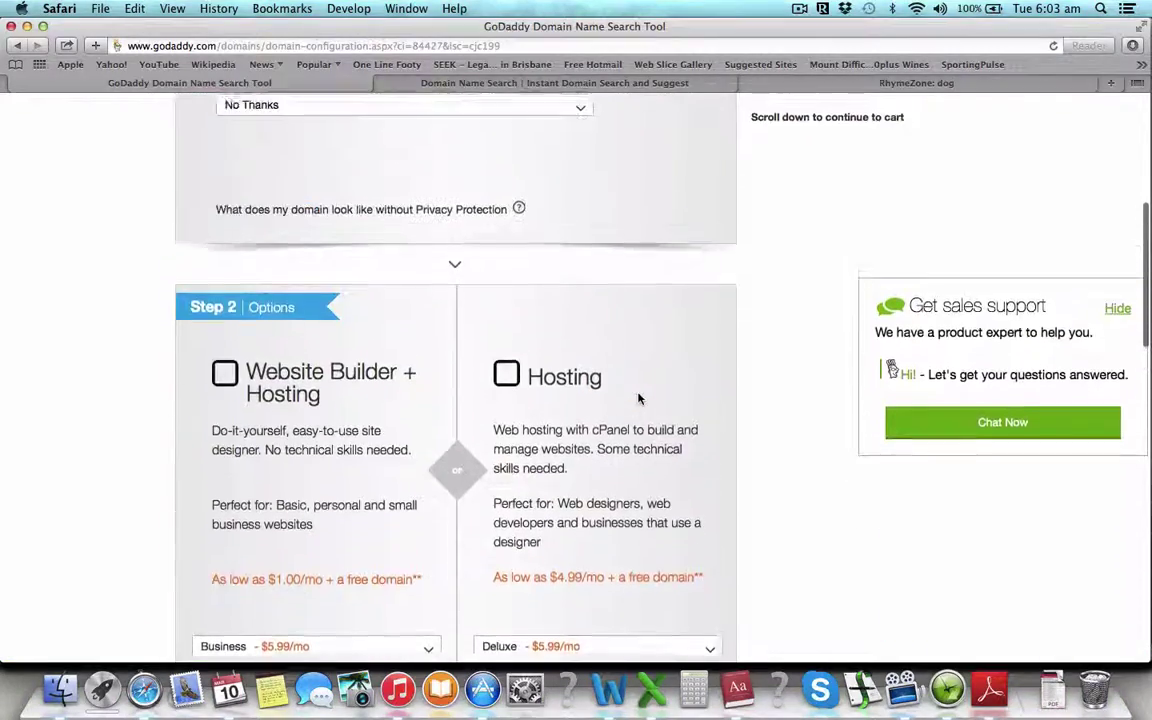
pyautogui.scroll(-15, 638, 393)
pyautogui.scroll(-5, 640, 398)
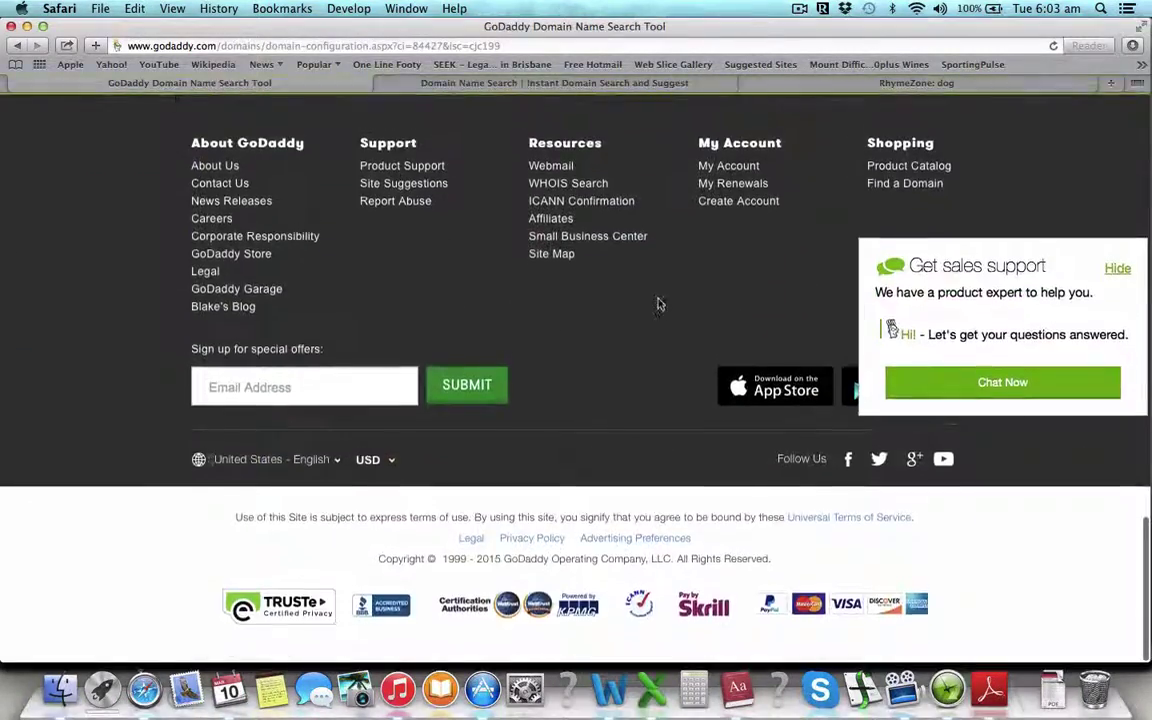
pyautogui.scroll(5, 660, 303)
pyautogui.click(630, 304)
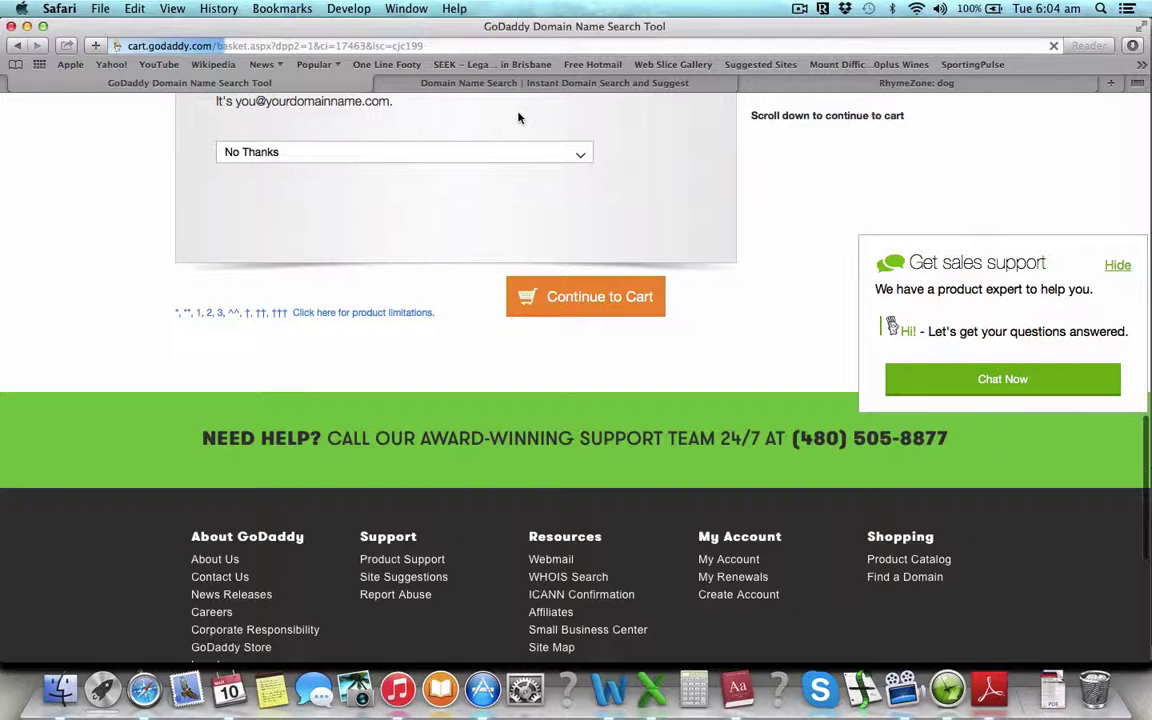
# Close the Instant Domain Search and RhymeZone tabs, keeping the GoDaddy shopping cart open.
pyautogui.click(405, 84)
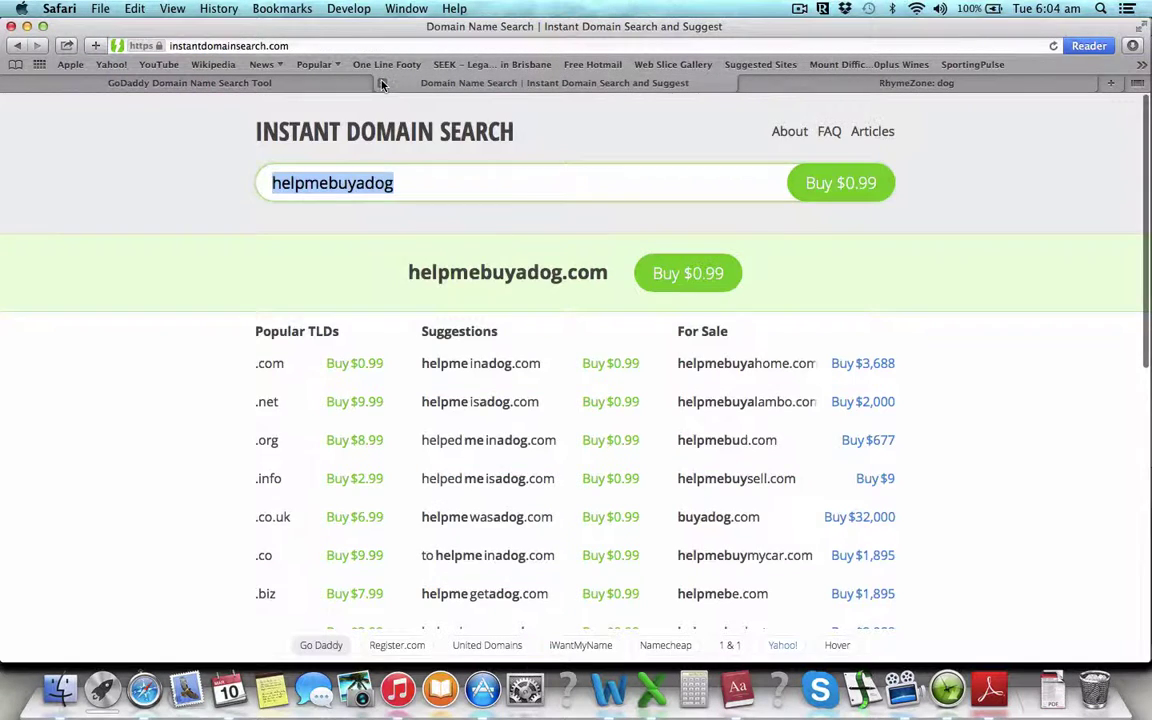
pyautogui.click(382, 83)
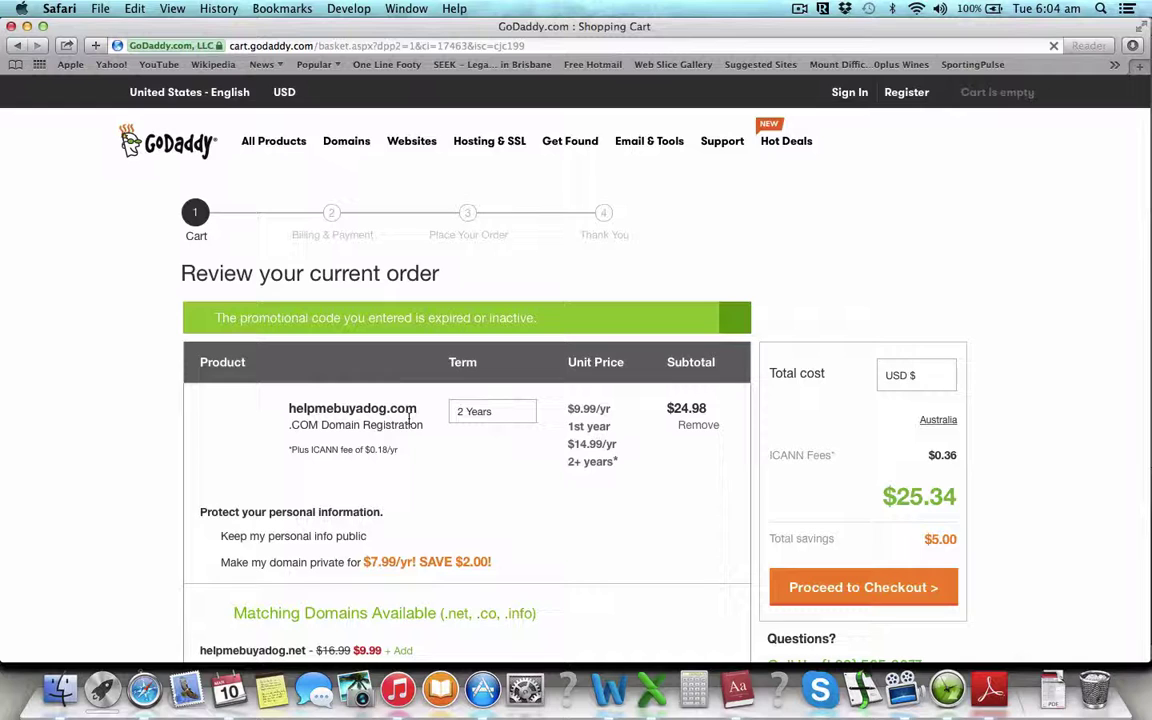
# Set the registration term of helpmebuyadog.com in the cart to 1 Year.
pyautogui.click(510, 411)
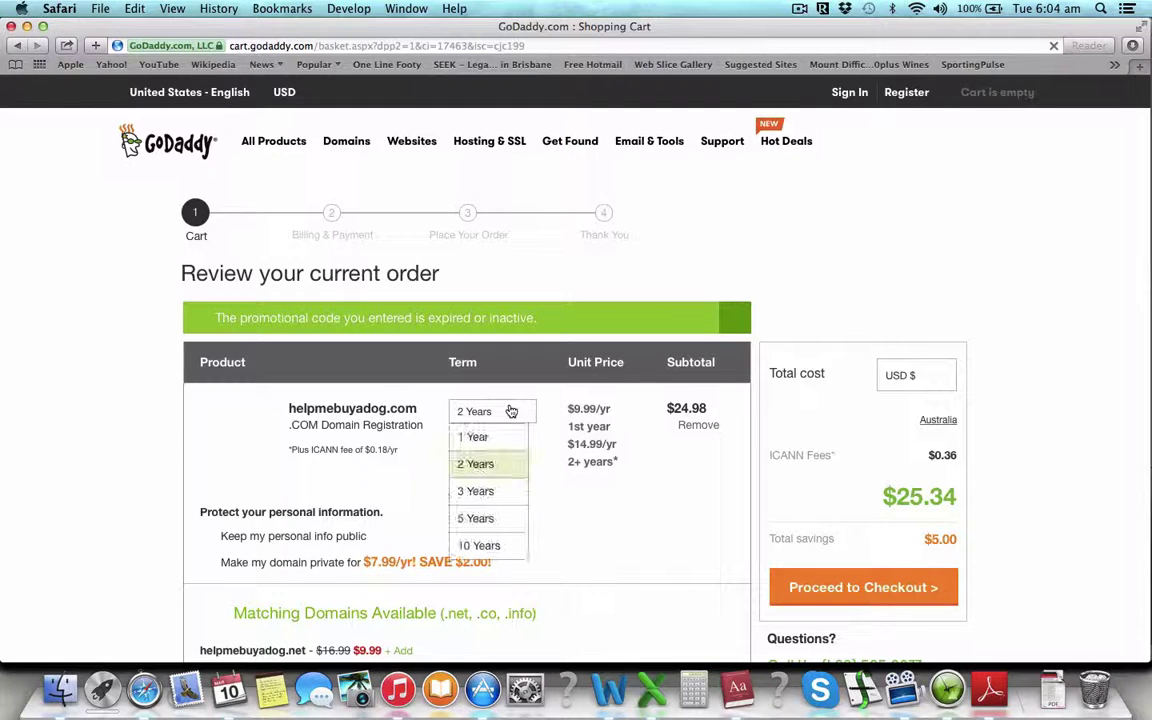
pyautogui.click(476, 461)
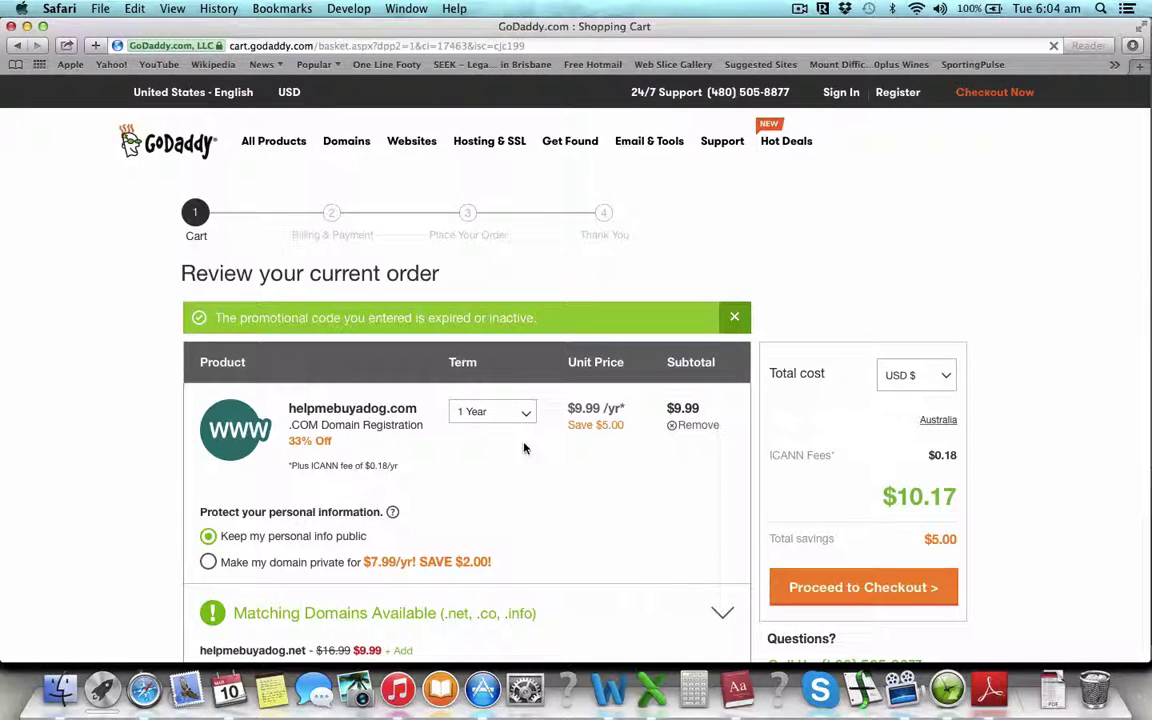
# Try a registration term of 10 Years for helpmebuyadog.com and review the cart's cost summary.
pyautogui.scroll(-3, 524, 448)
pyautogui.click(507, 330)
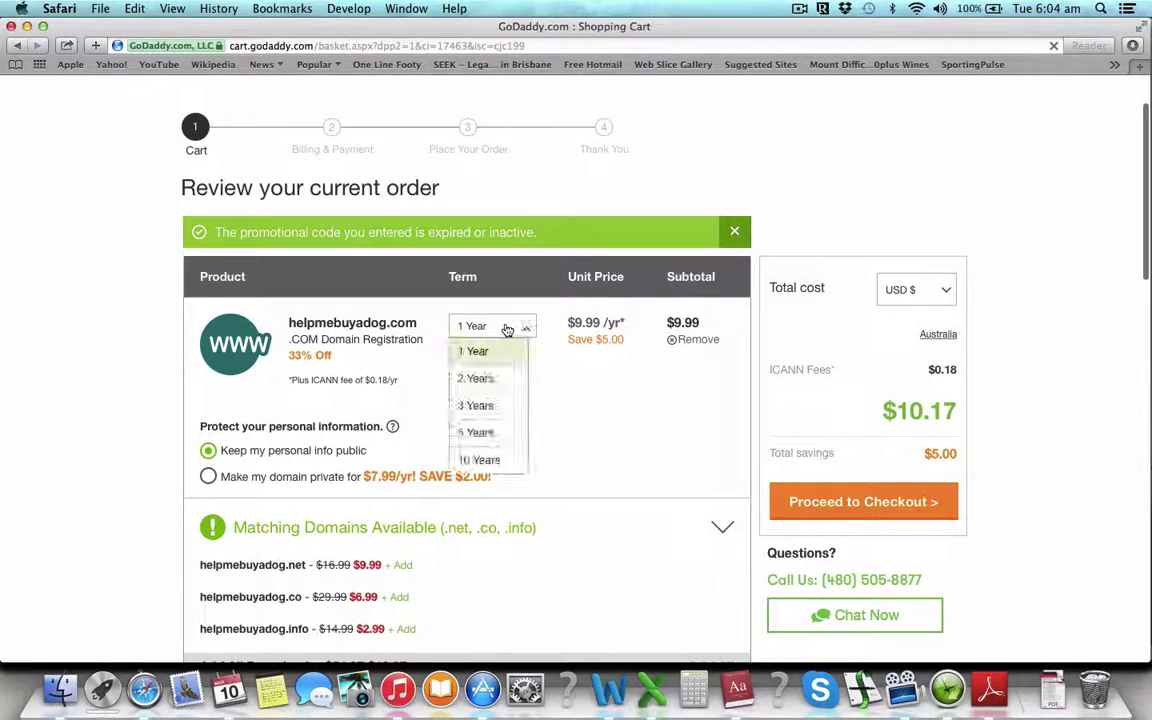
pyautogui.click(500, 461)
pyautogui.scroll(-1, 638, 551)
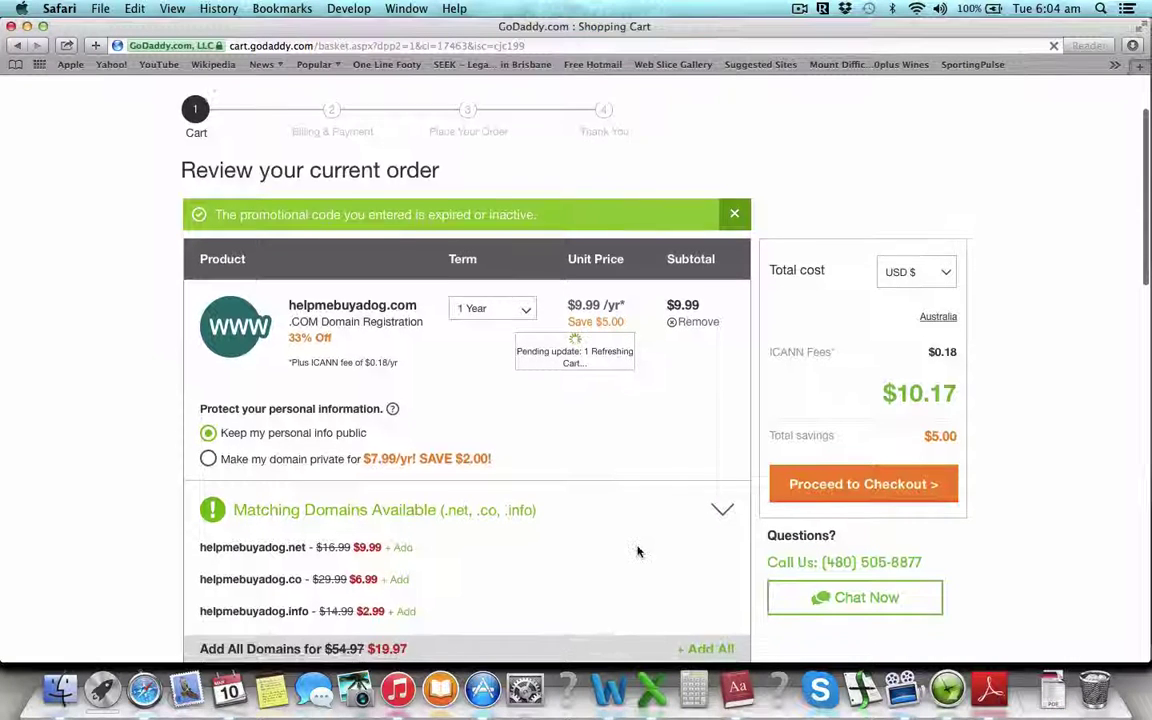
pyautogui.scroll(-3, 638, 551)
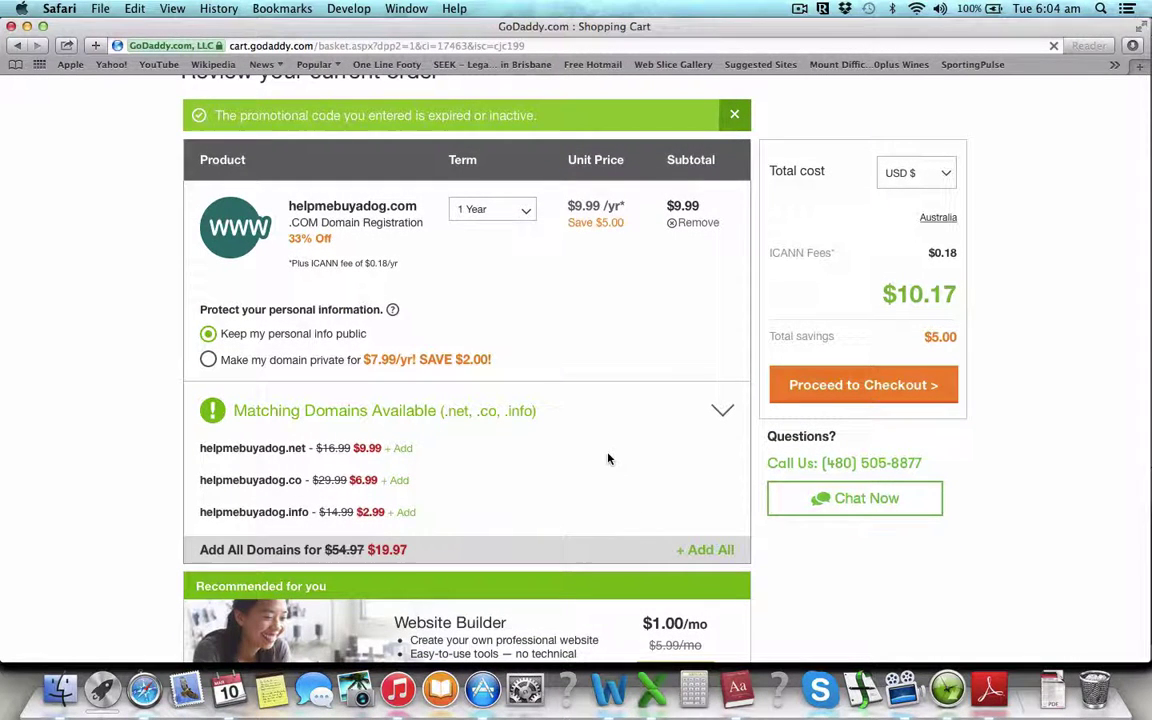
pyautogui.click(525, 211)
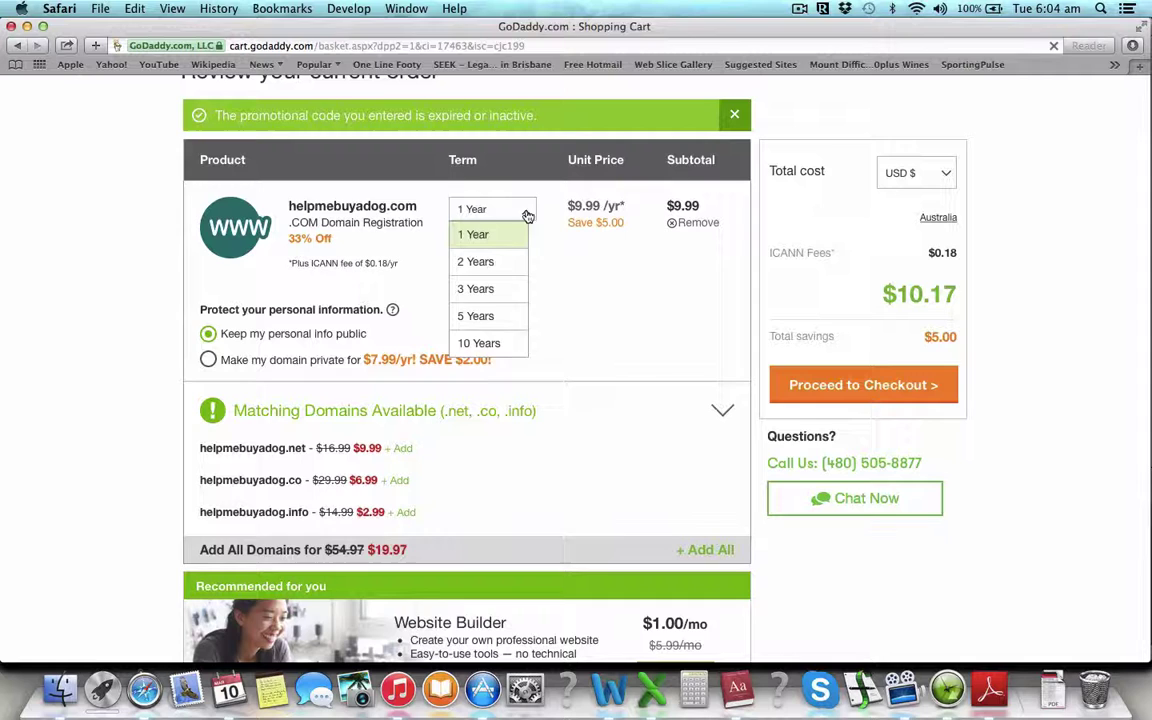
pyautogui.click(503, 342)
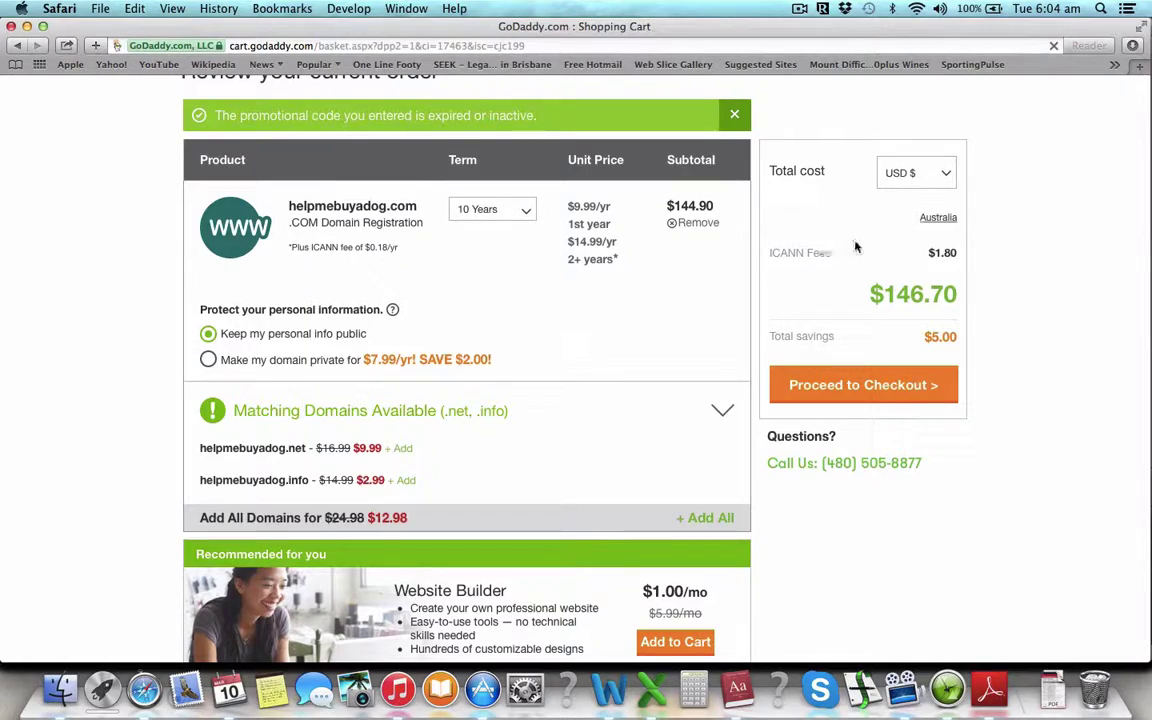
pyautogui.scroll(-1, 614, 379)
pyautogui.scroll(-5, 614, 379)
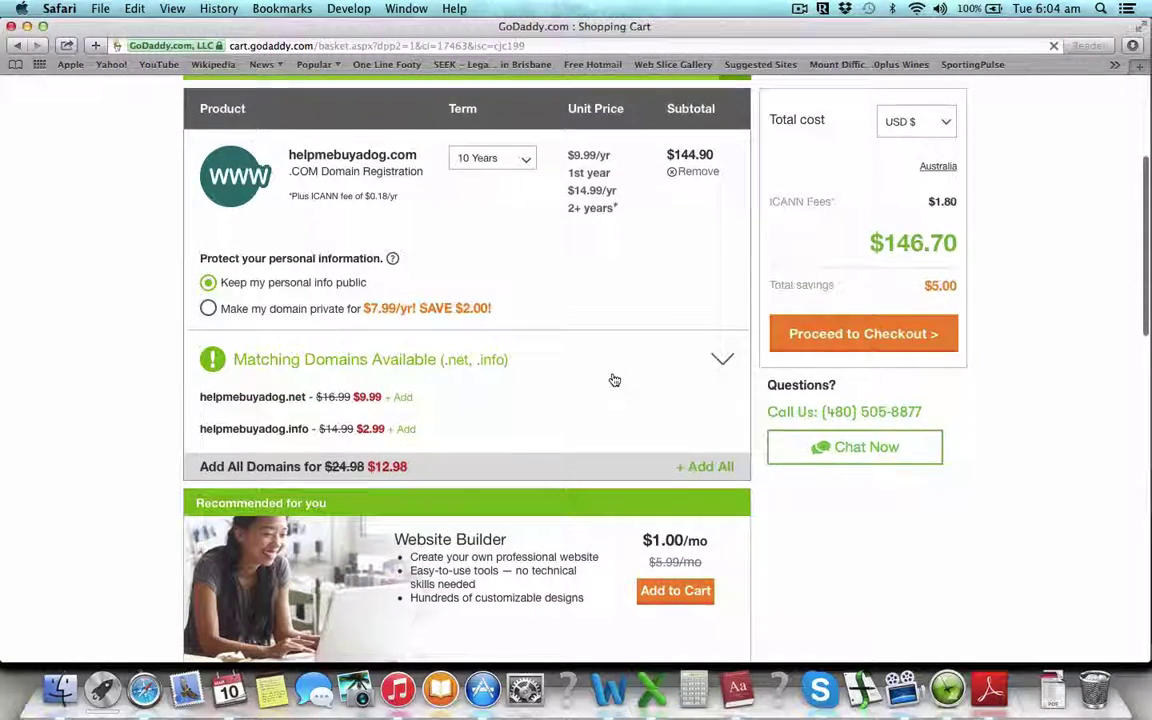
pyautogui.scroll(-6, 614, 379)
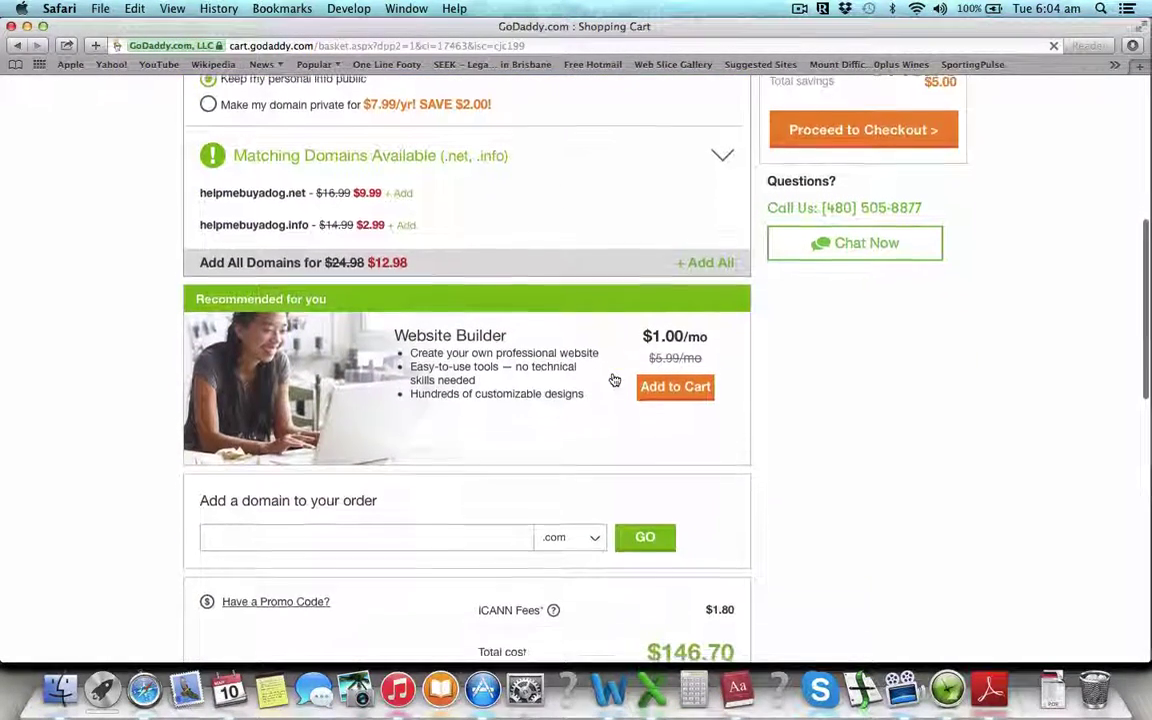
pyautogui.scroll(-2, 579, 408)
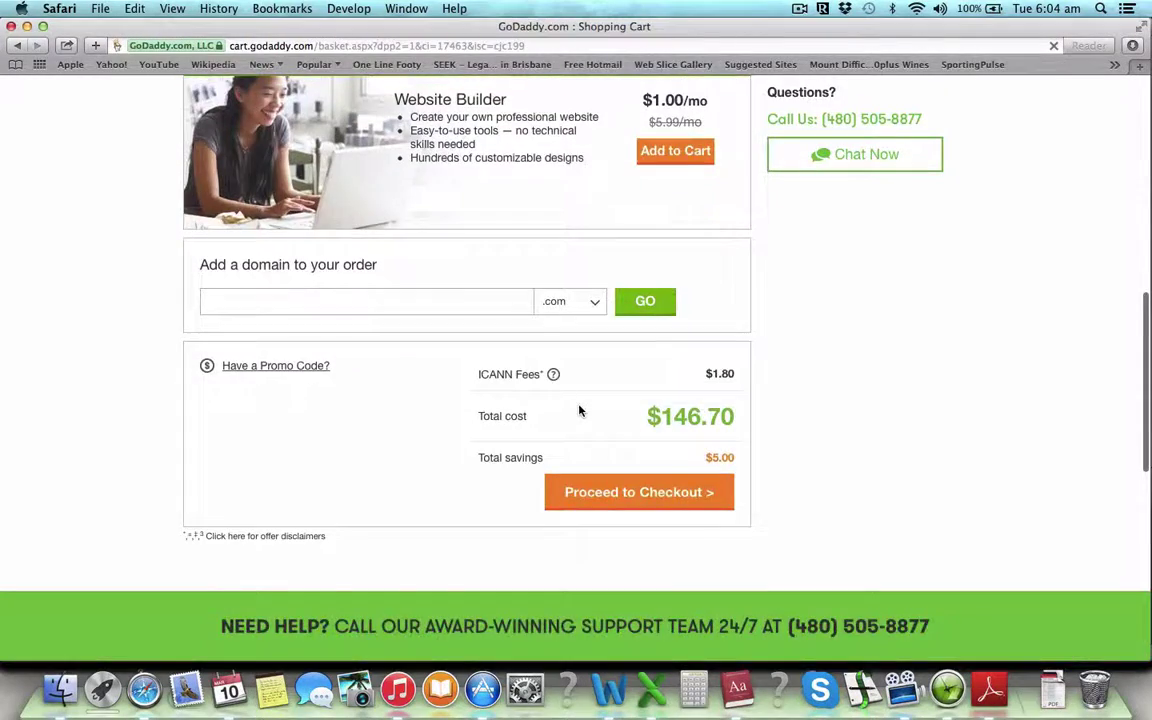
# Set the registration term of helpmebuyadog.com back to 1 Year.
pyautogui.scroll(15, 580, 412)
pyautogui.scroll(-1, 585, 430)
pyautogui.click(495, 415)
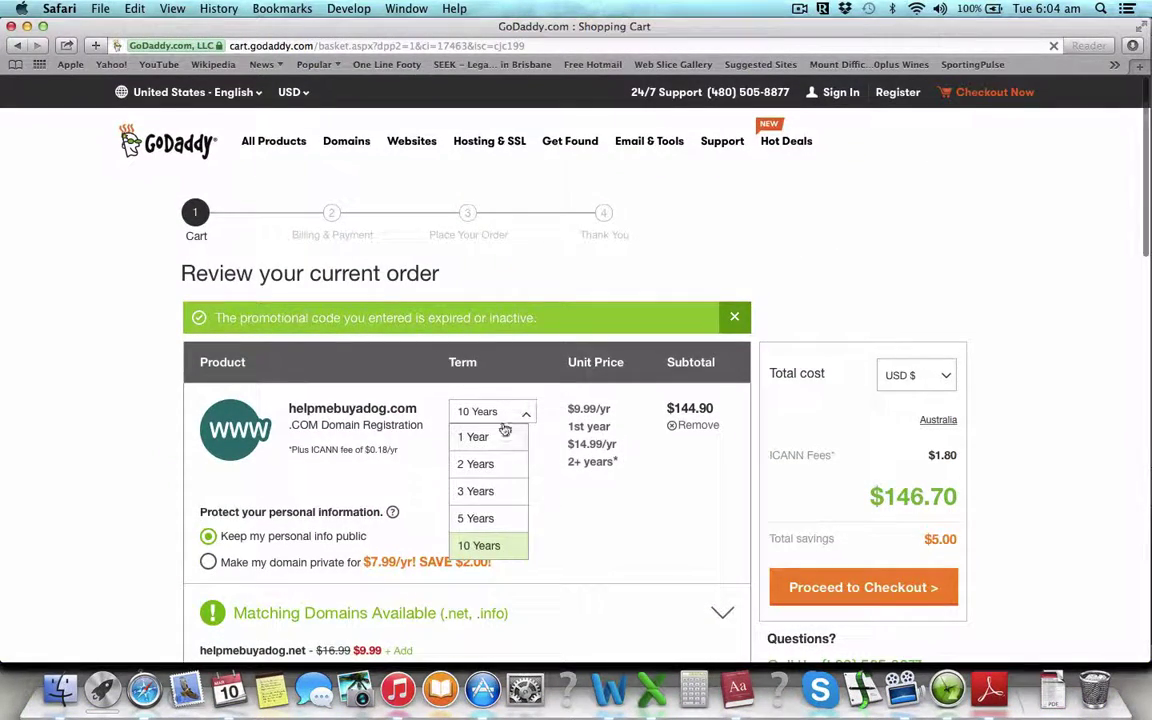
pyautogui.click(492, 440)
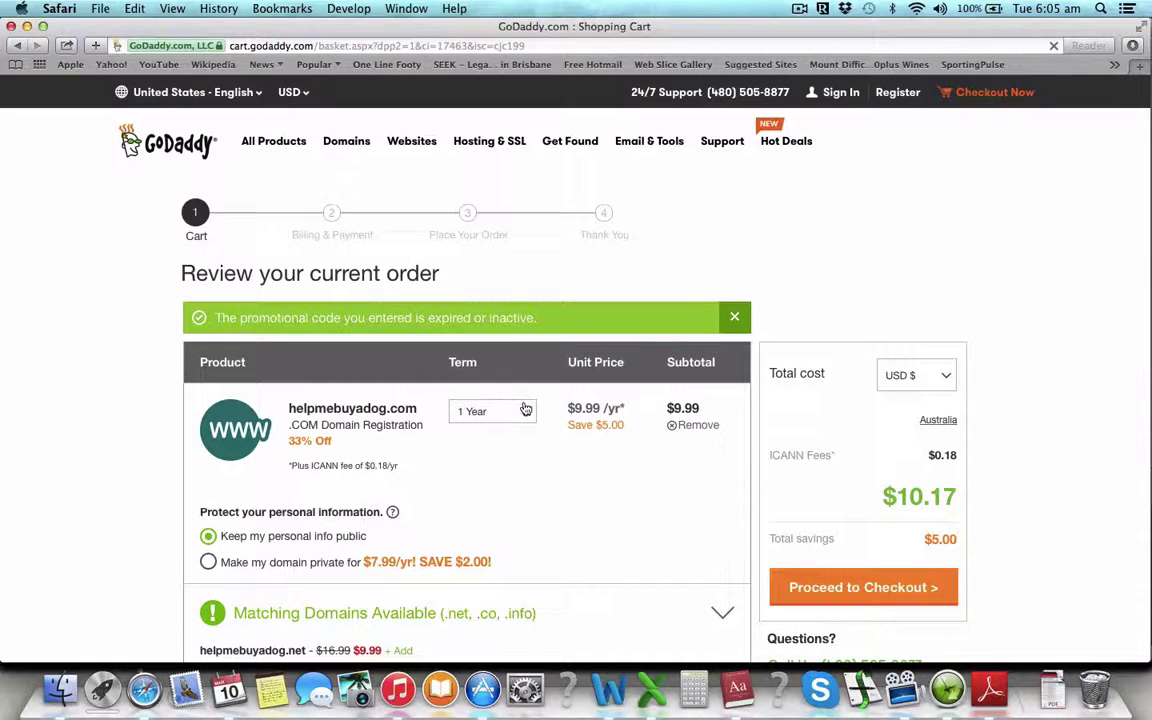
pyautogui.click(526, 410)
pyautogui.click(526, 411)
# Proceed to checkout with only the helpmebuyadog.com registration, leaving out domain privacy and the matching domains.
pyautogui.scroll(-1, 609, 517)
pyautogui.scroll(-2, 686, 529)
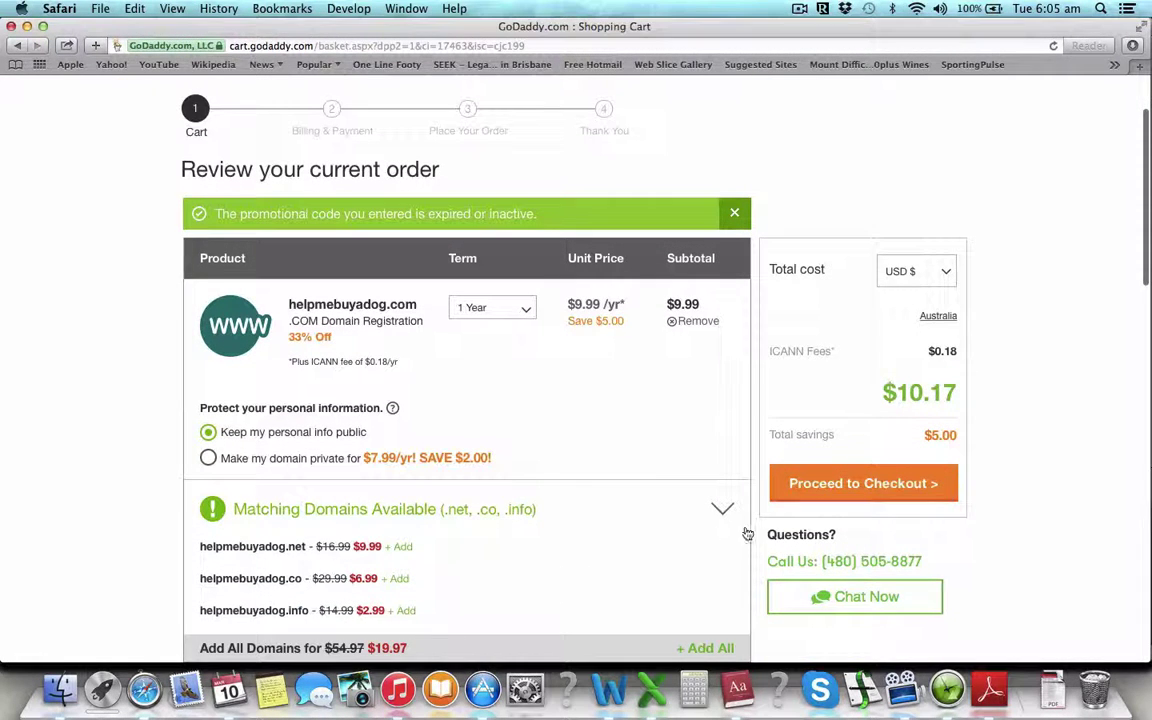
pyautogui.click(808, 478)
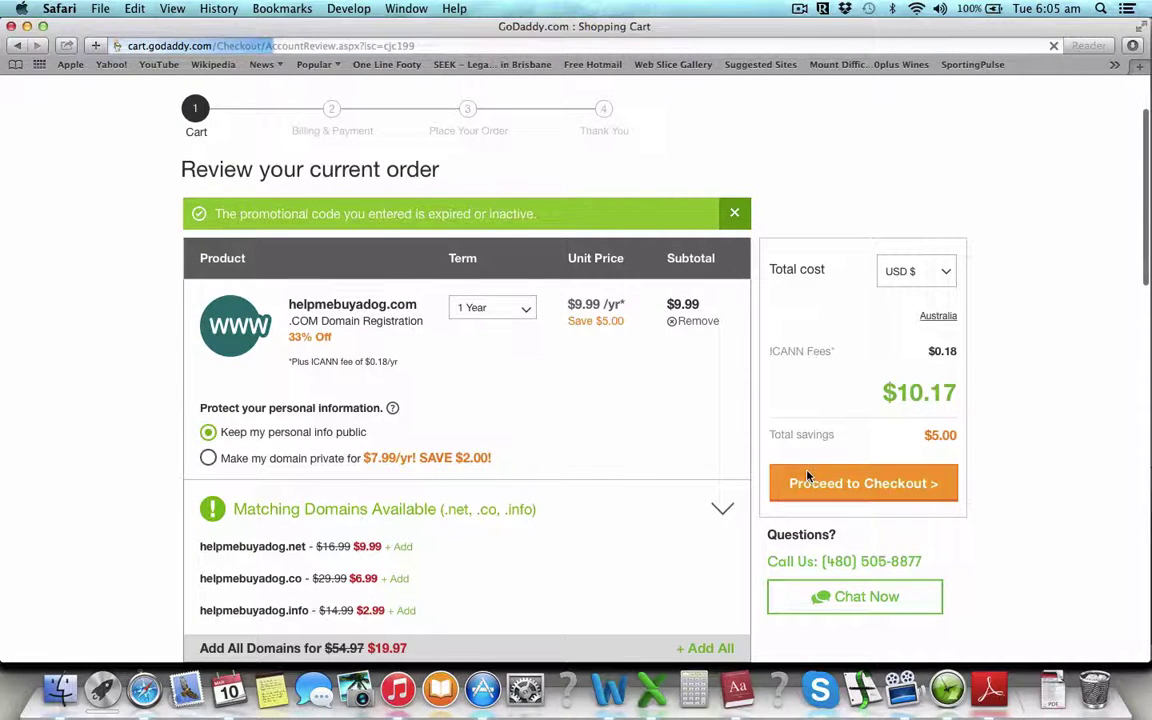